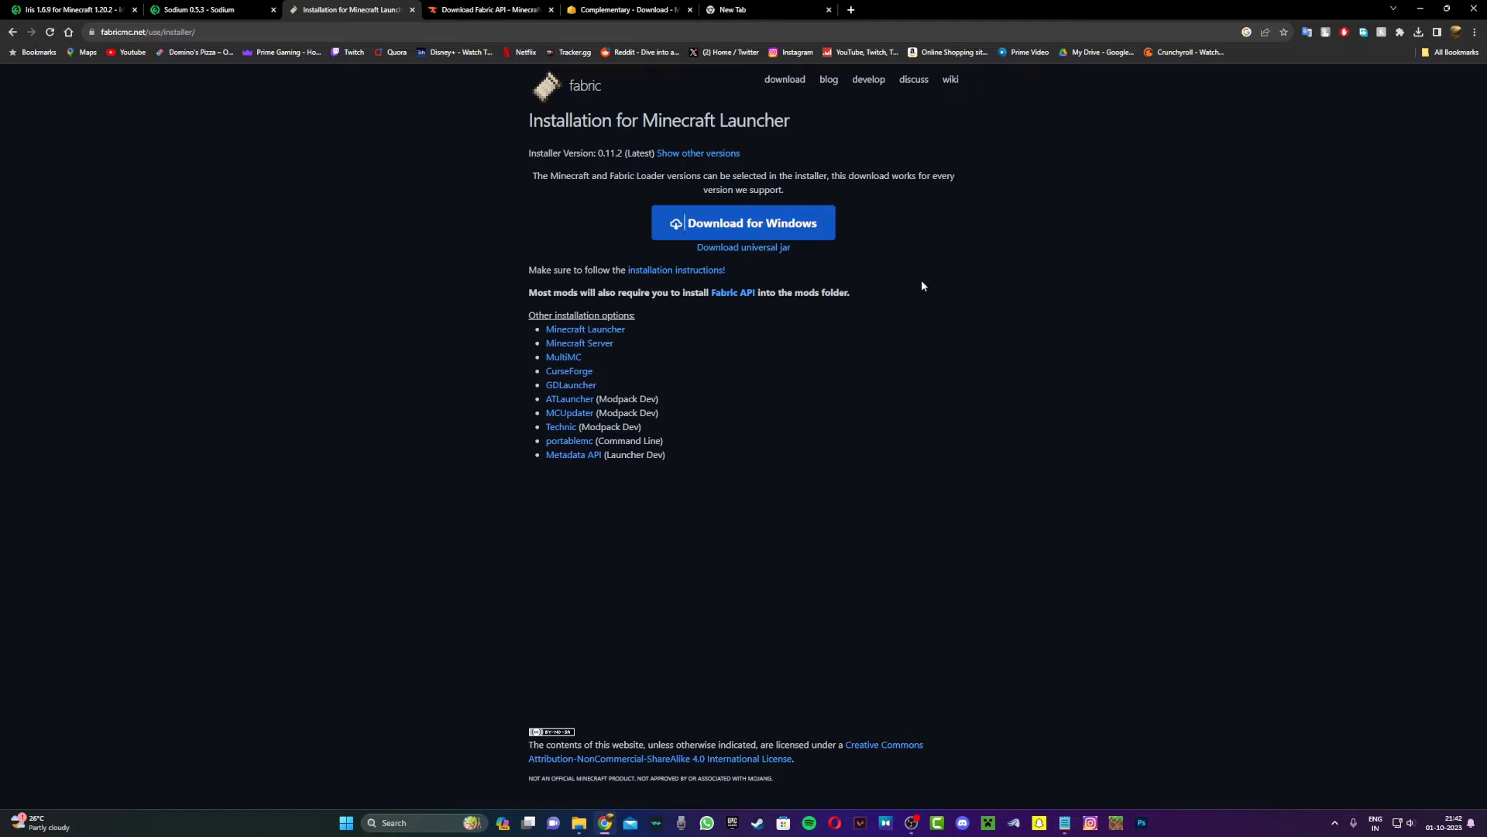
Download the Windows Fabric installer 0.11.2 from fabricmc.net and save it to Games (F:)
{"action": "left_click", "coordinate": [783, 226]}
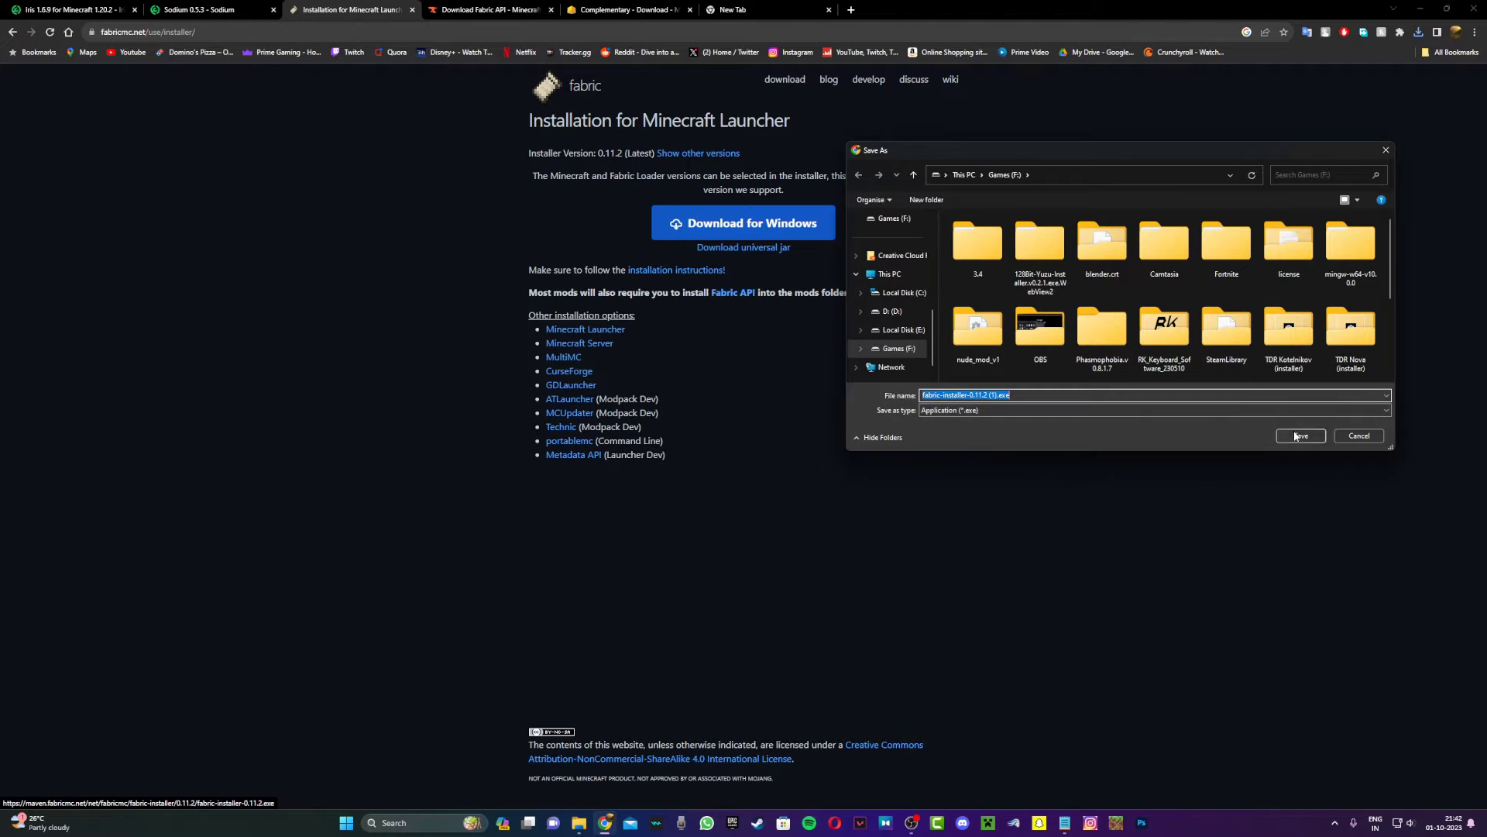
{"action": "left_click", "coordinate": [1299, 435]}
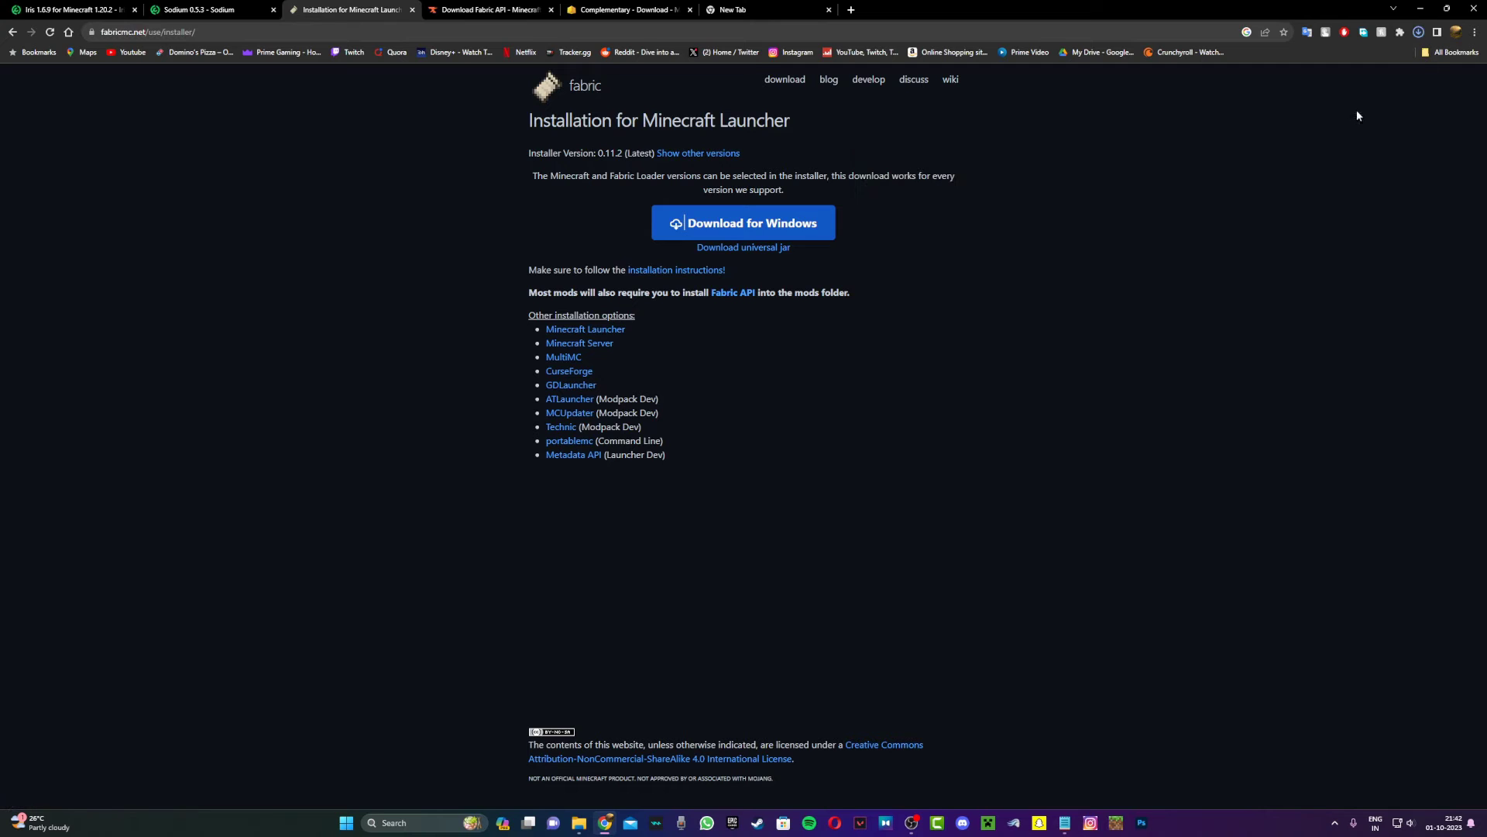
Run the downloaded installer and install Fabric Loader 0.14.22 for 1.20.2 with a launcher profile
{"action": "left_click", "coordinate": [1417, 33]}
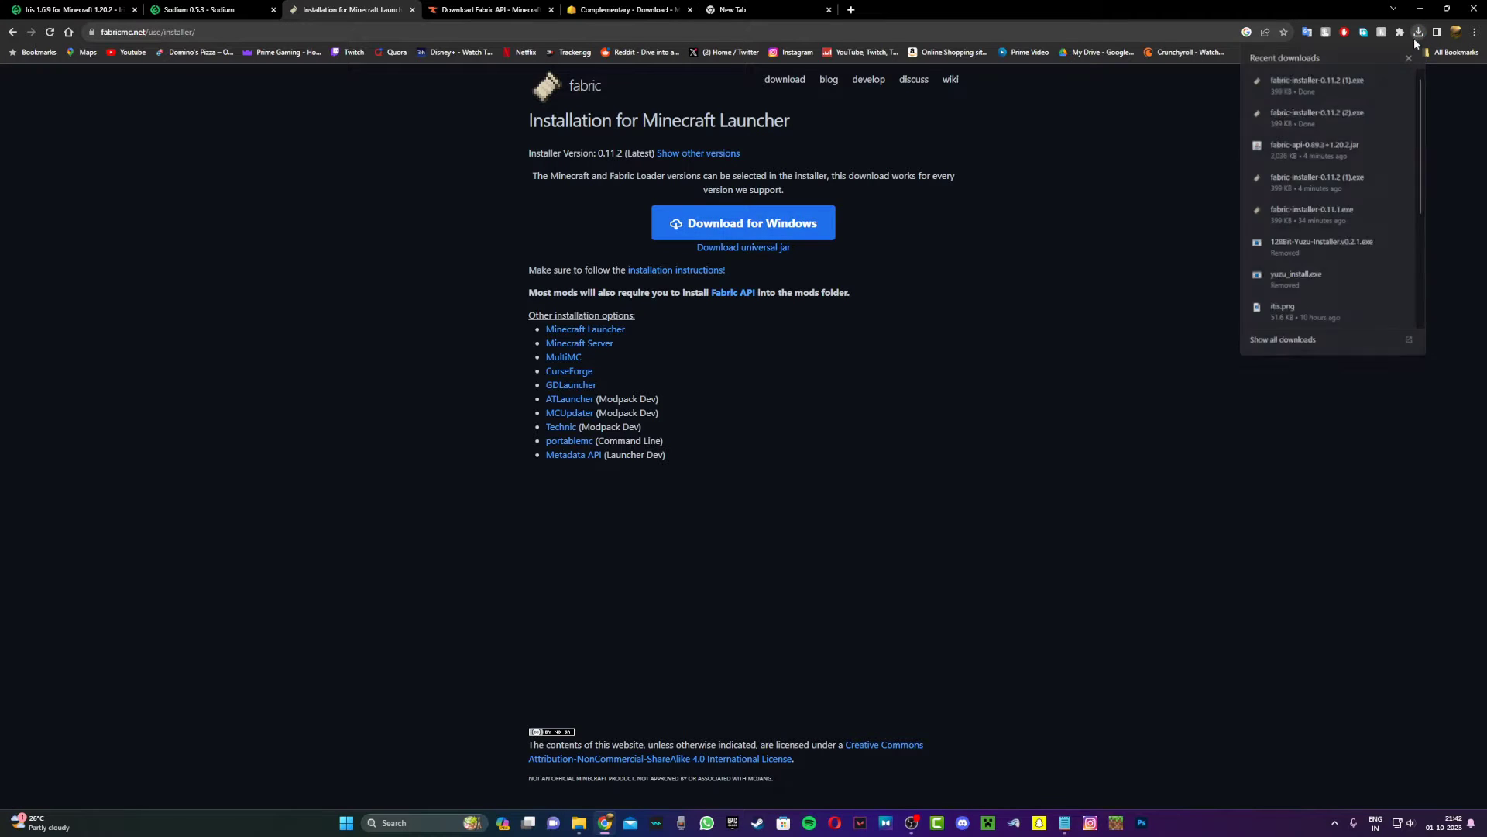
{"action": "left_click", "coordinate": [1381, 80]}
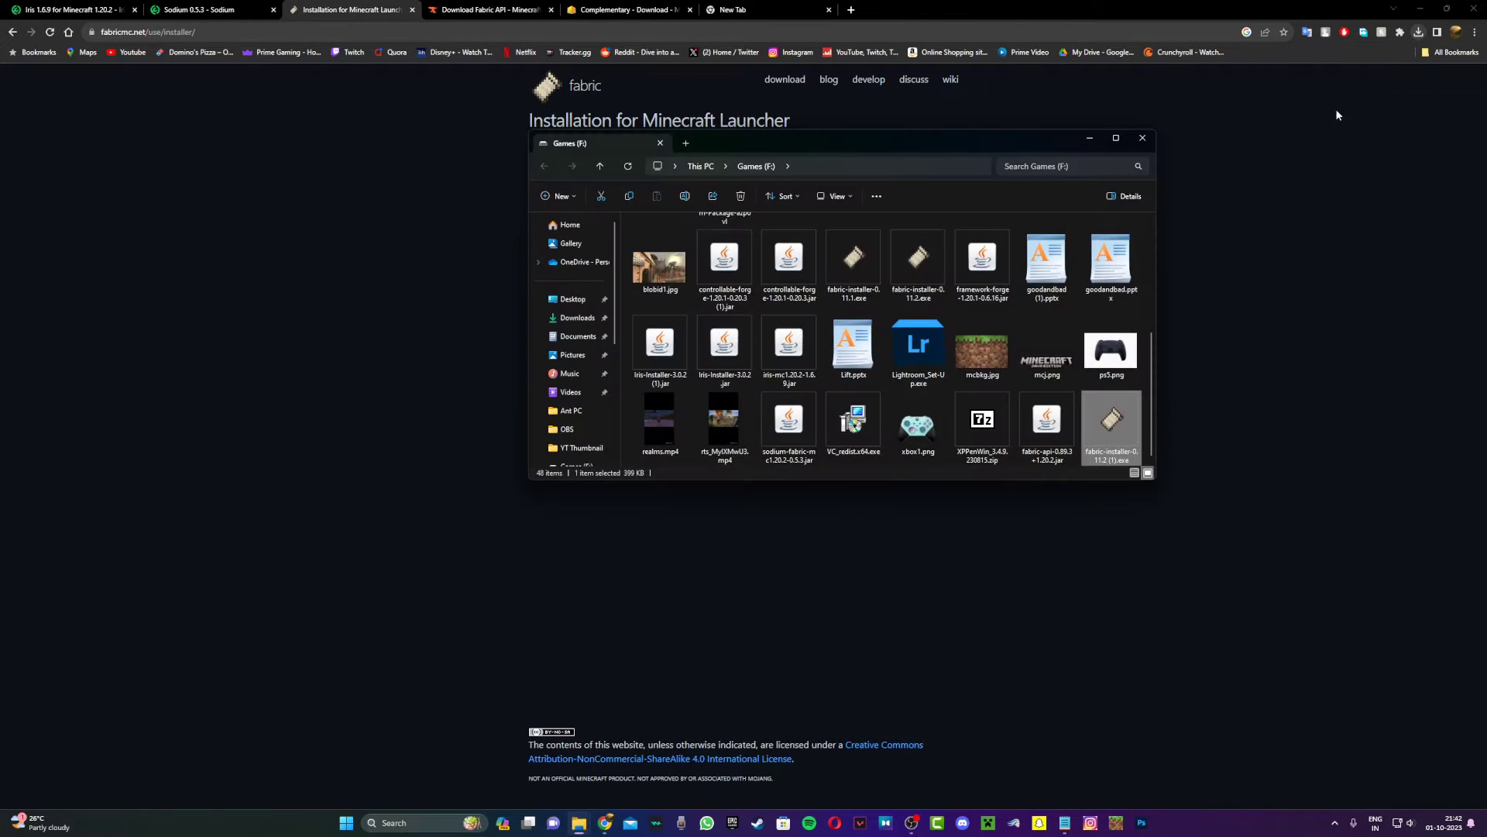
{"action": "double_click", "coordinate": [1106, 443]}
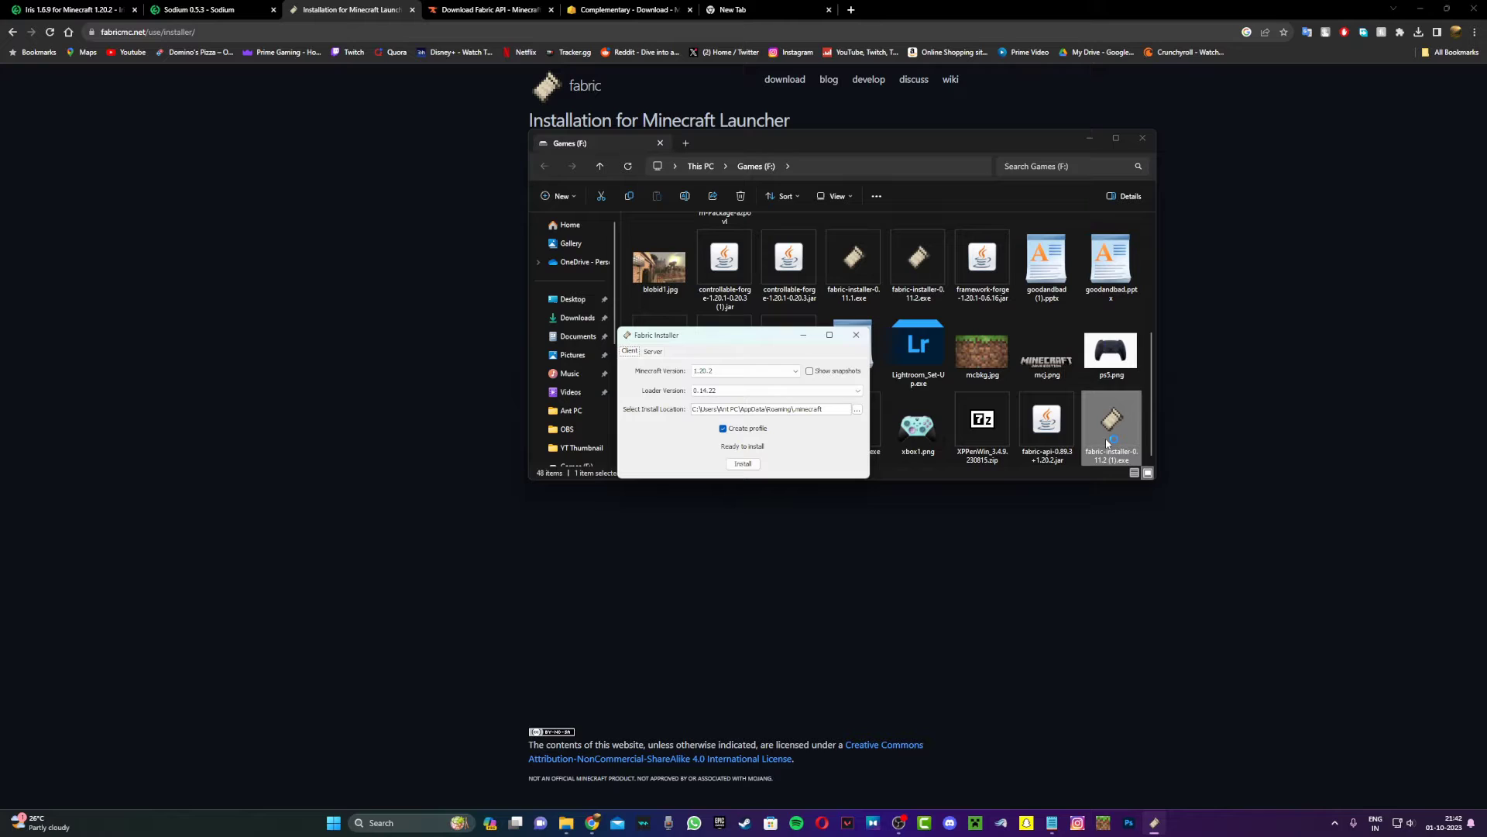
{"action": "left_click", "coordinate": [745, 465]}
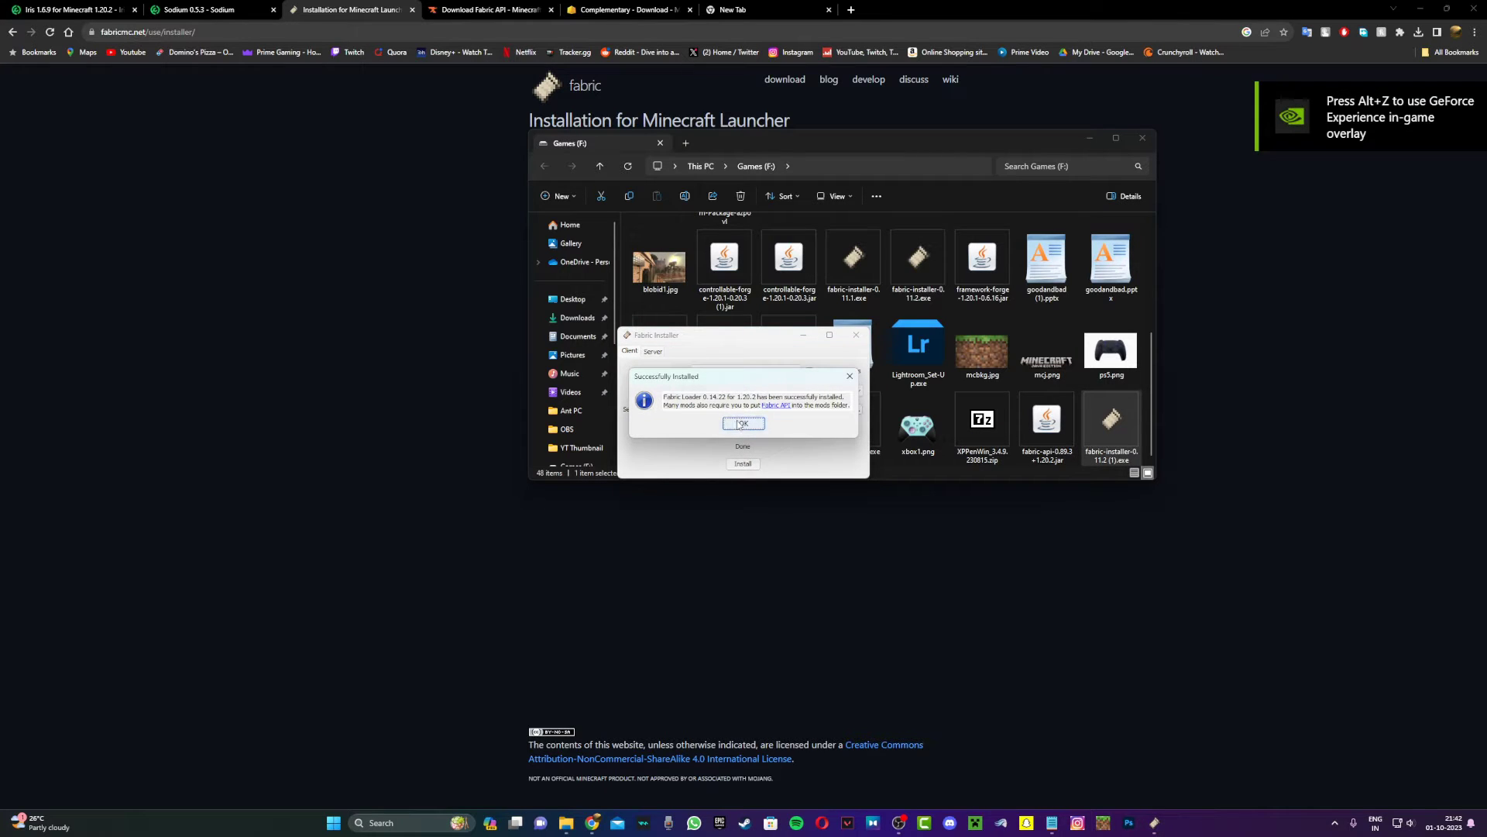
{"action": "left_click", "coordinate": [740, 424]}
{"action": "left_click", "coordinate": [856, 335]}
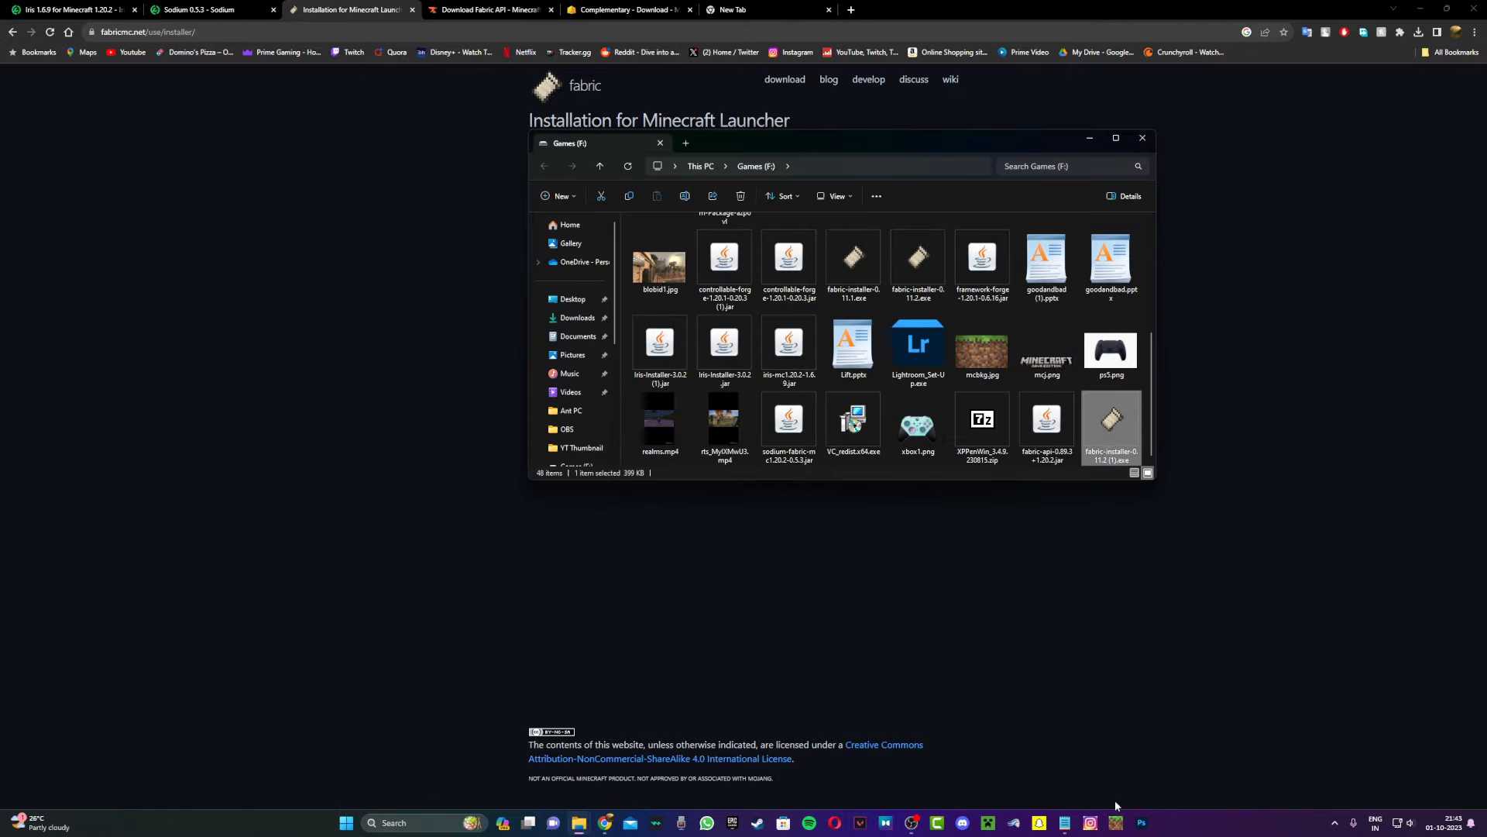
Open the fabric-loader-1.20.2 installation's game folder from the launcher and check its empty mods folder
{"action": "left_click", "coordinate": [986, 824]}
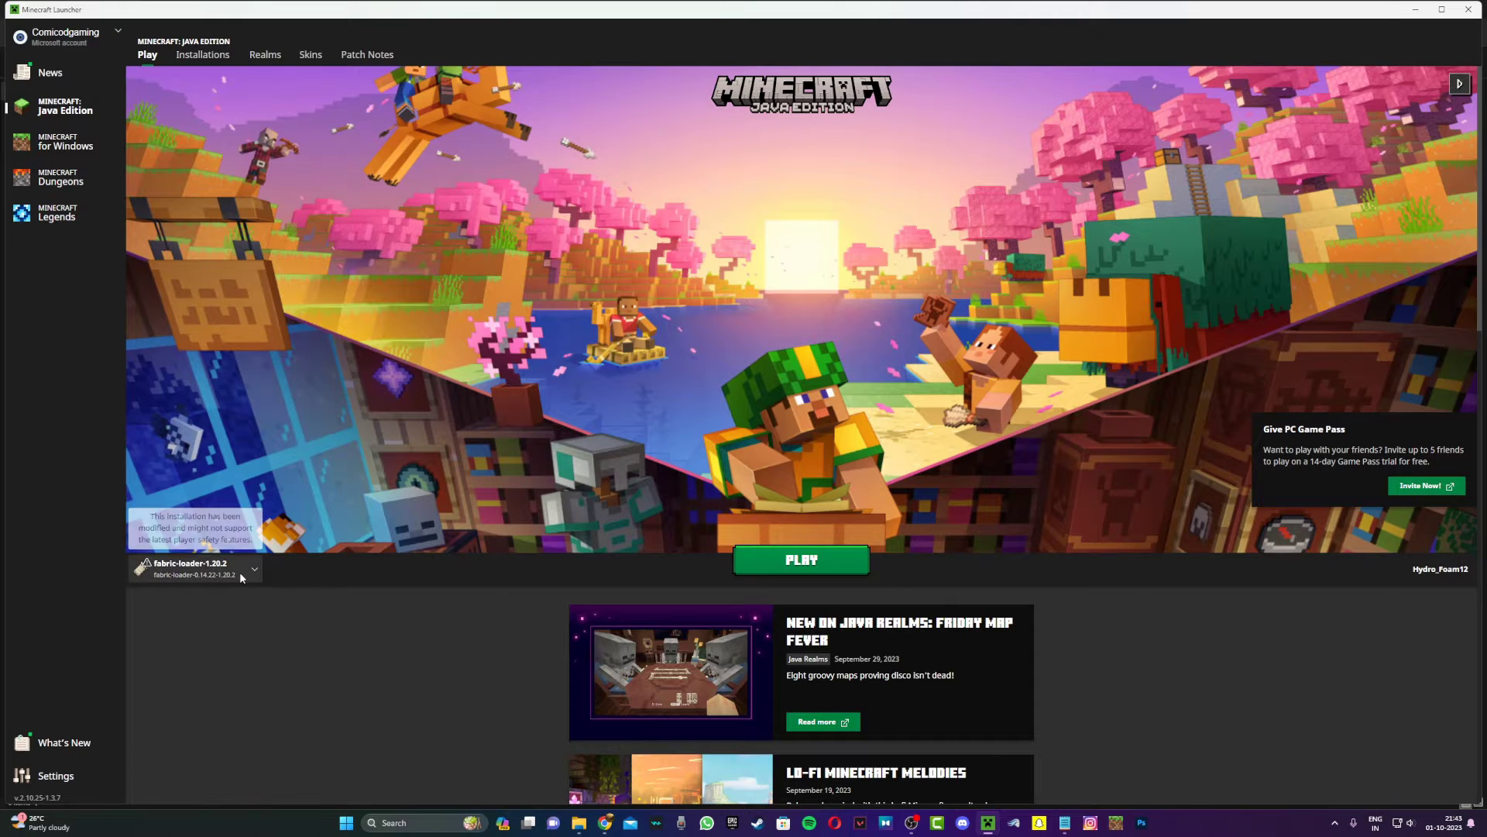
{"action": "left_click", "coordinate": [210, 59]}
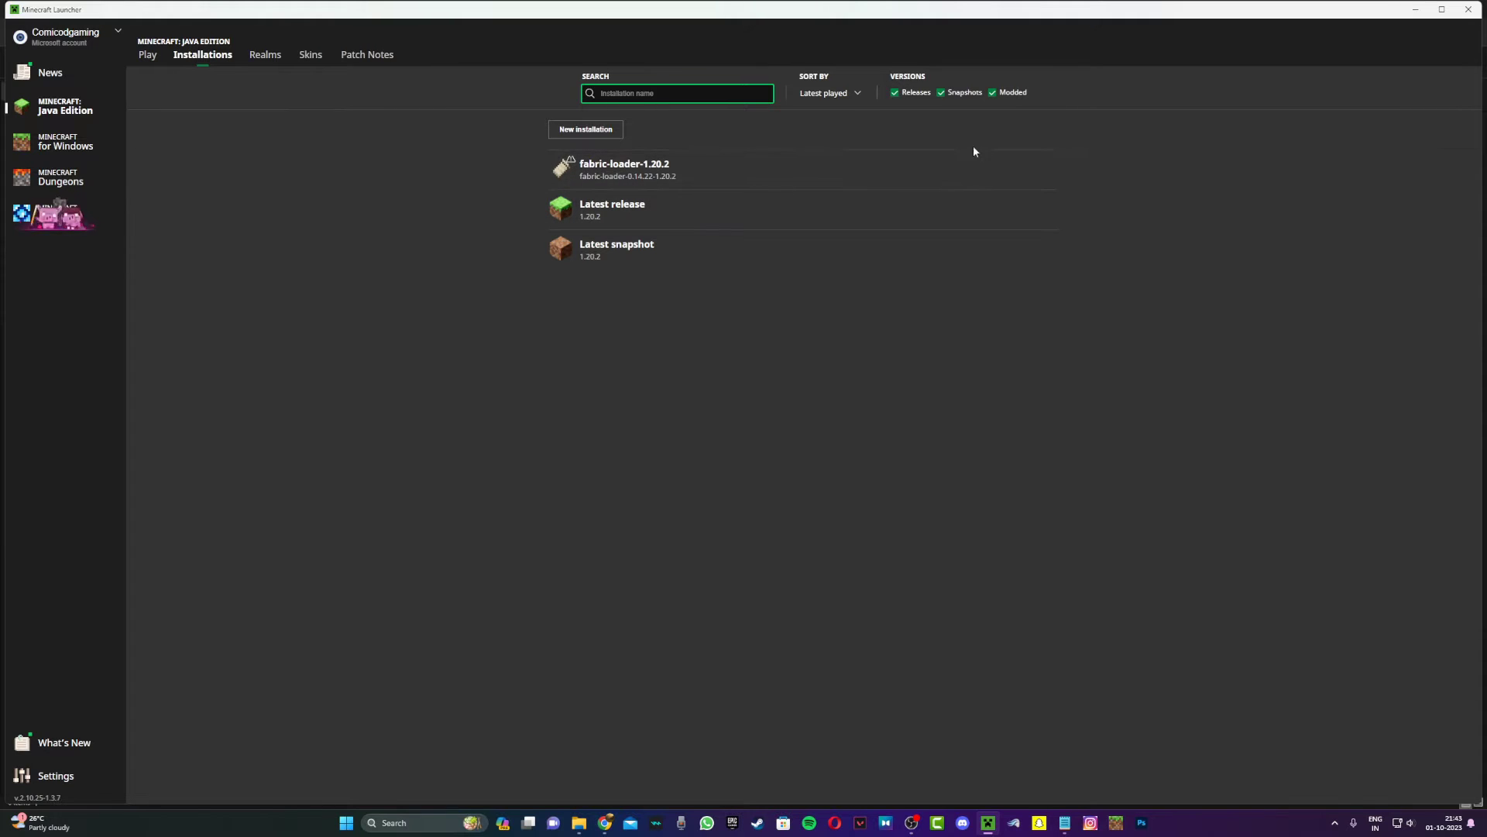
{"action": "mouse_move", "coordinate": [1021, 170]}
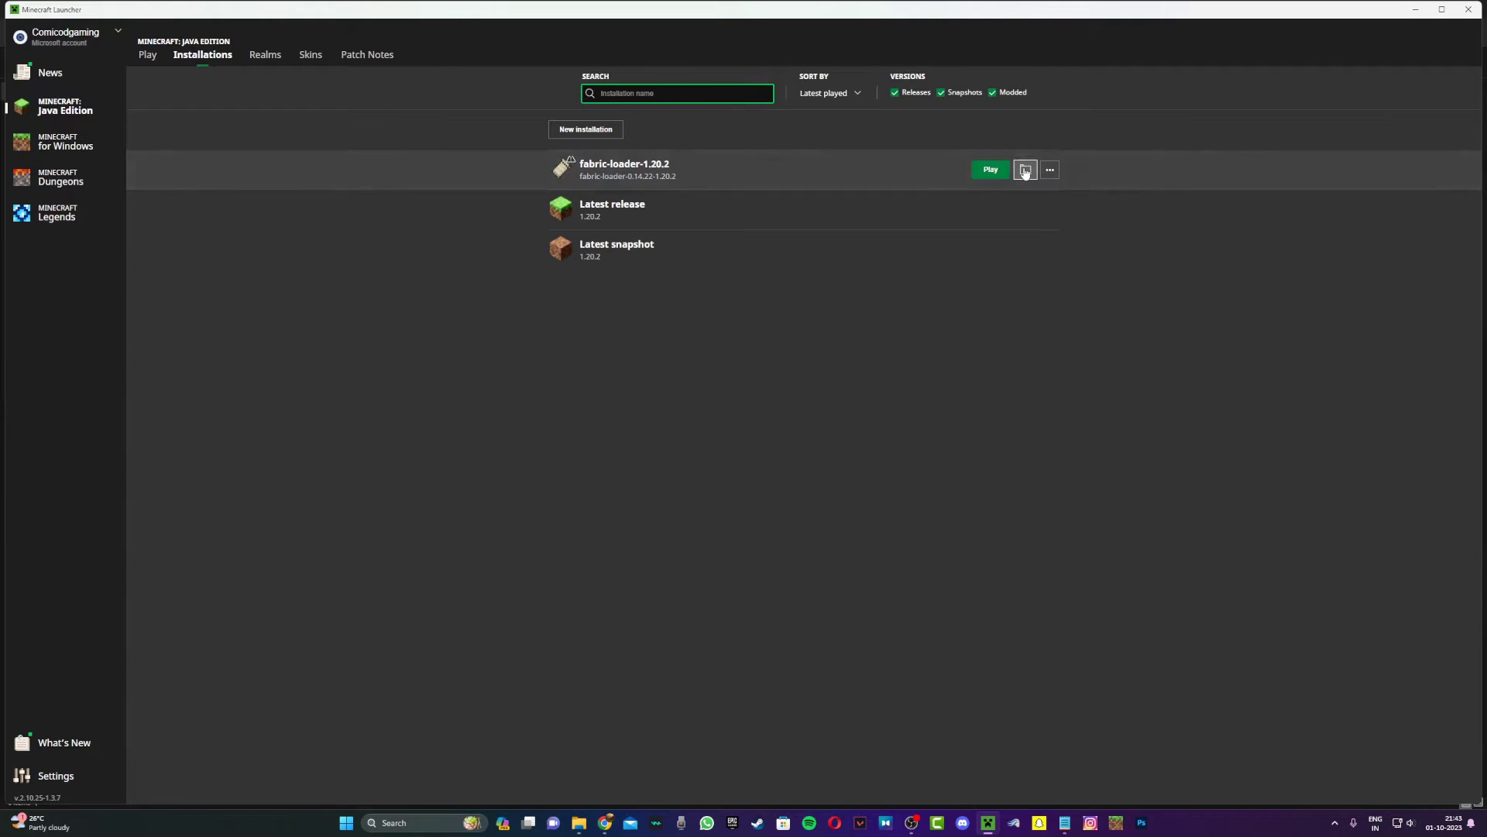
{"action": "left_click", "coordinate": [1024, 169]}
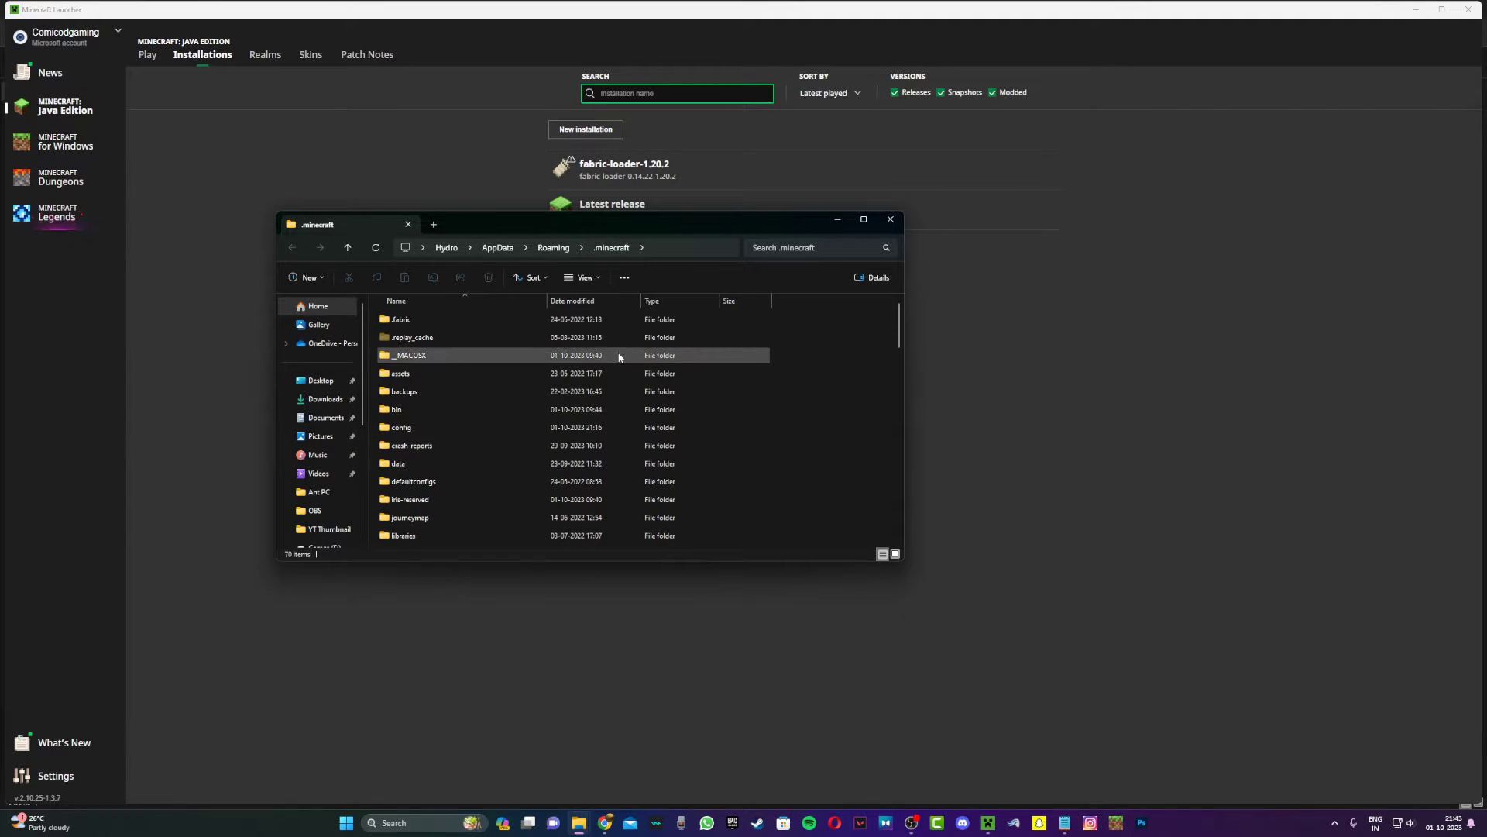
{"action": "scroll", "coordinate": [600, 372], "scroll_direction": "down", "scroll_amount": 1}
{"action": "scroll", "coordinate": [558, 422], "scroll_direction": "down", "scroll_amount": 3}
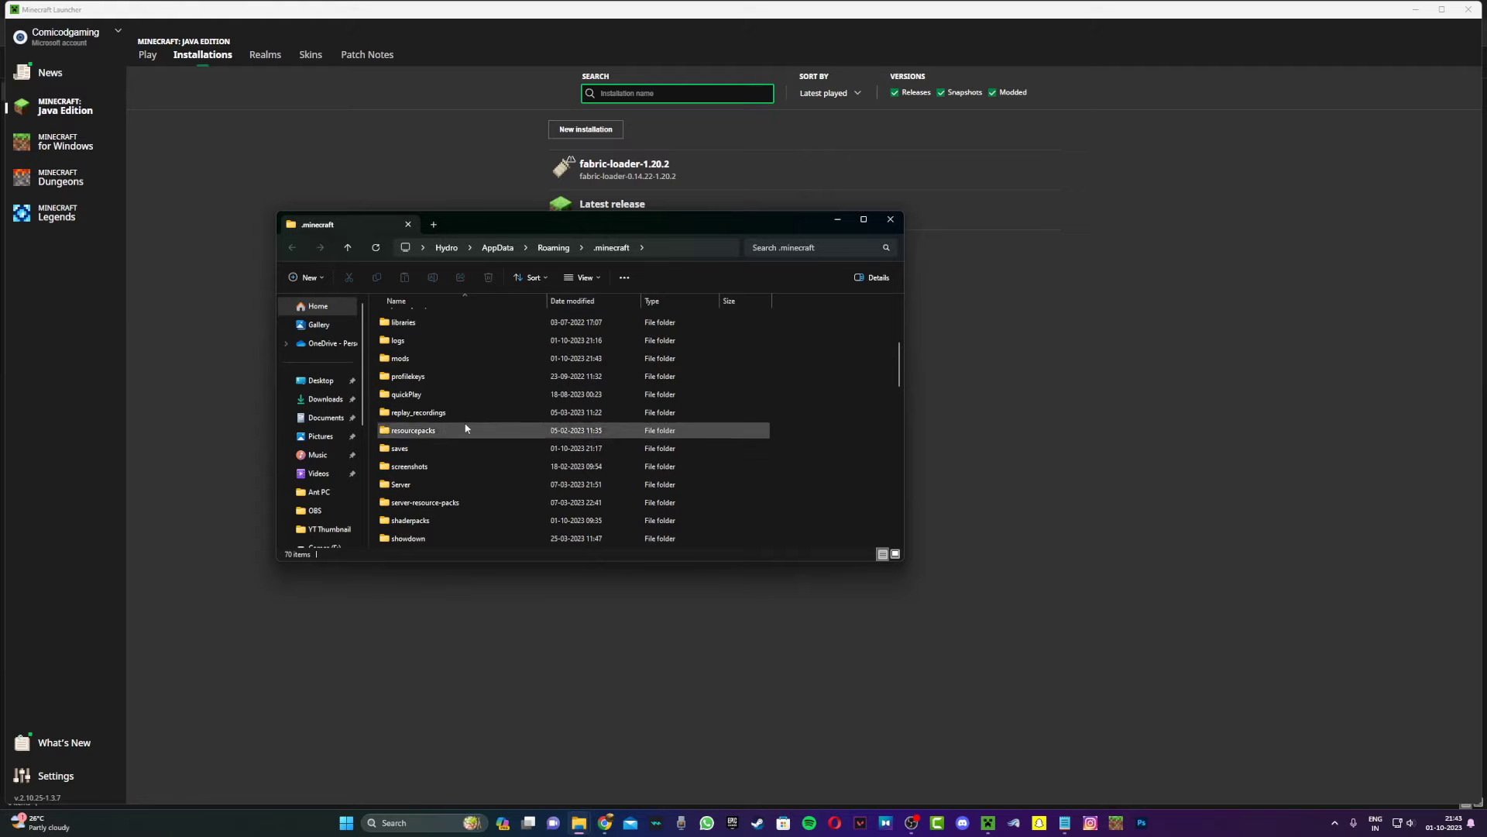
{"action": "double_click", "coordinate": [429, 363]}
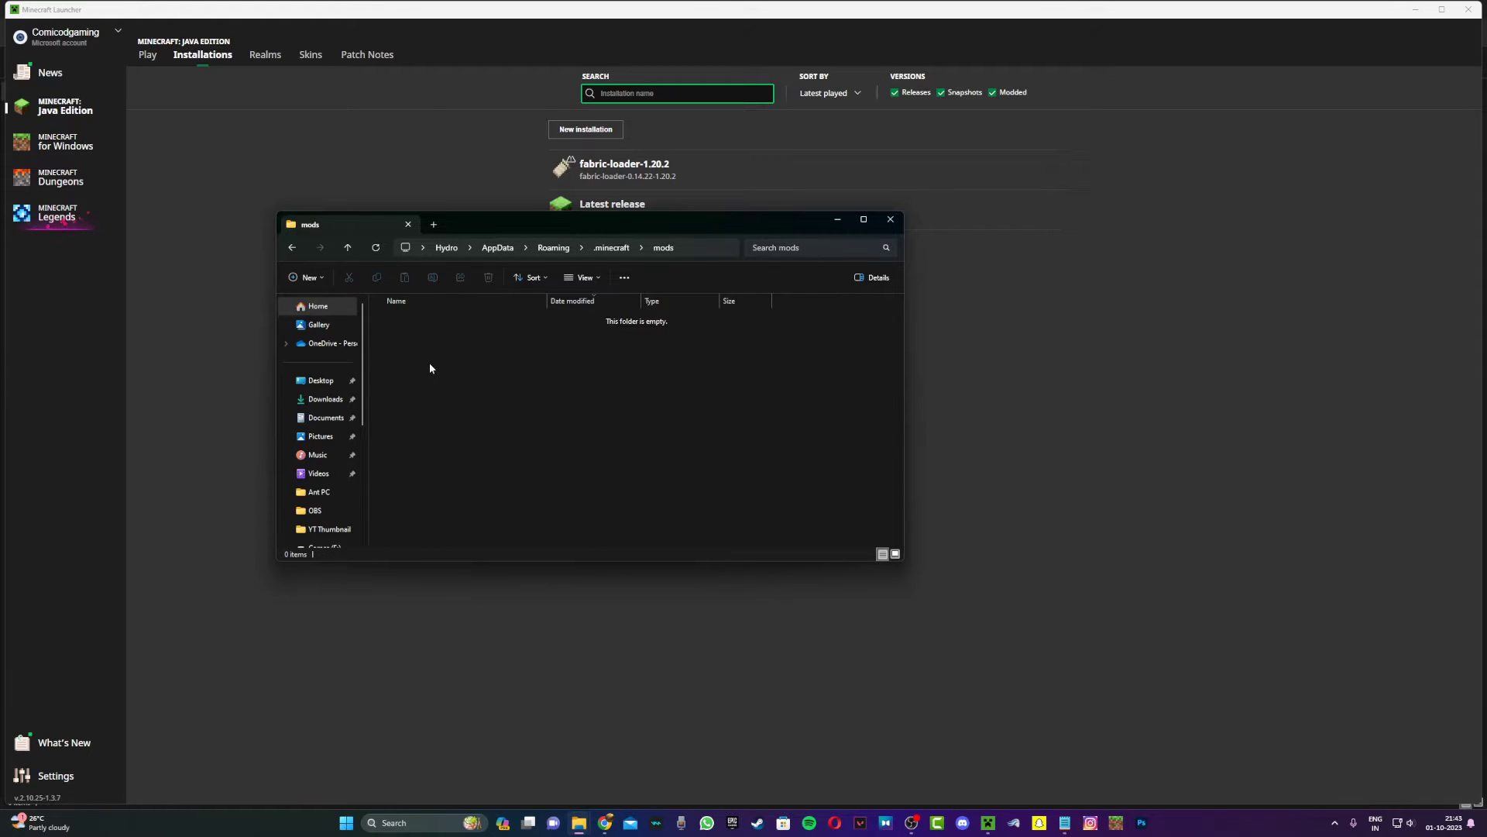
{"action": "left_click", "coordinate": [604, 821]}
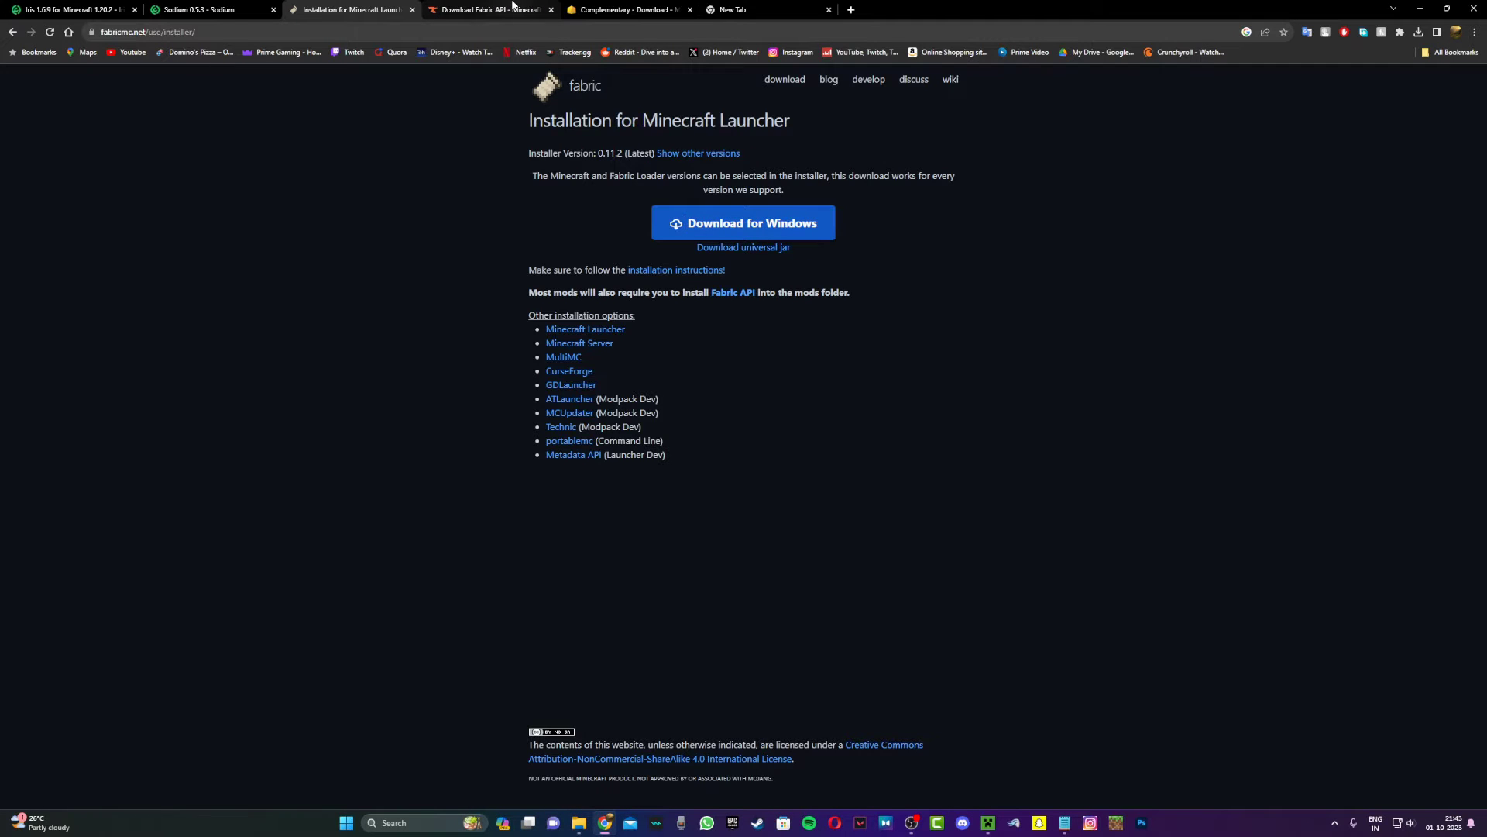
Download the fabric-api-0.89.3+1.20.2 jar from the CurseForge Fabric API project page
{"action": "left_click", "coordinate": [496, 10]}
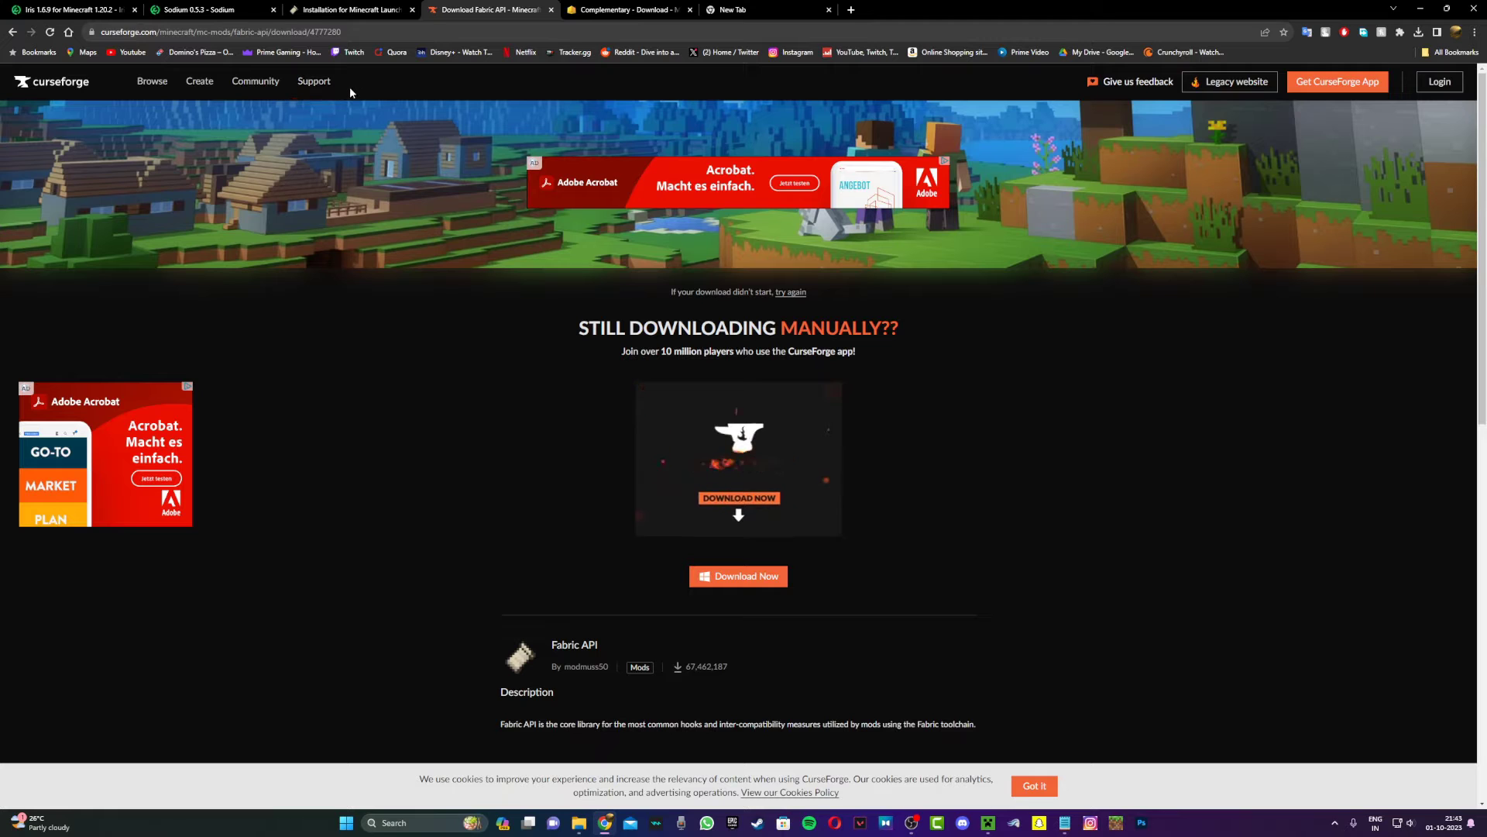
{"action": "key", "text": "alt+Left"}
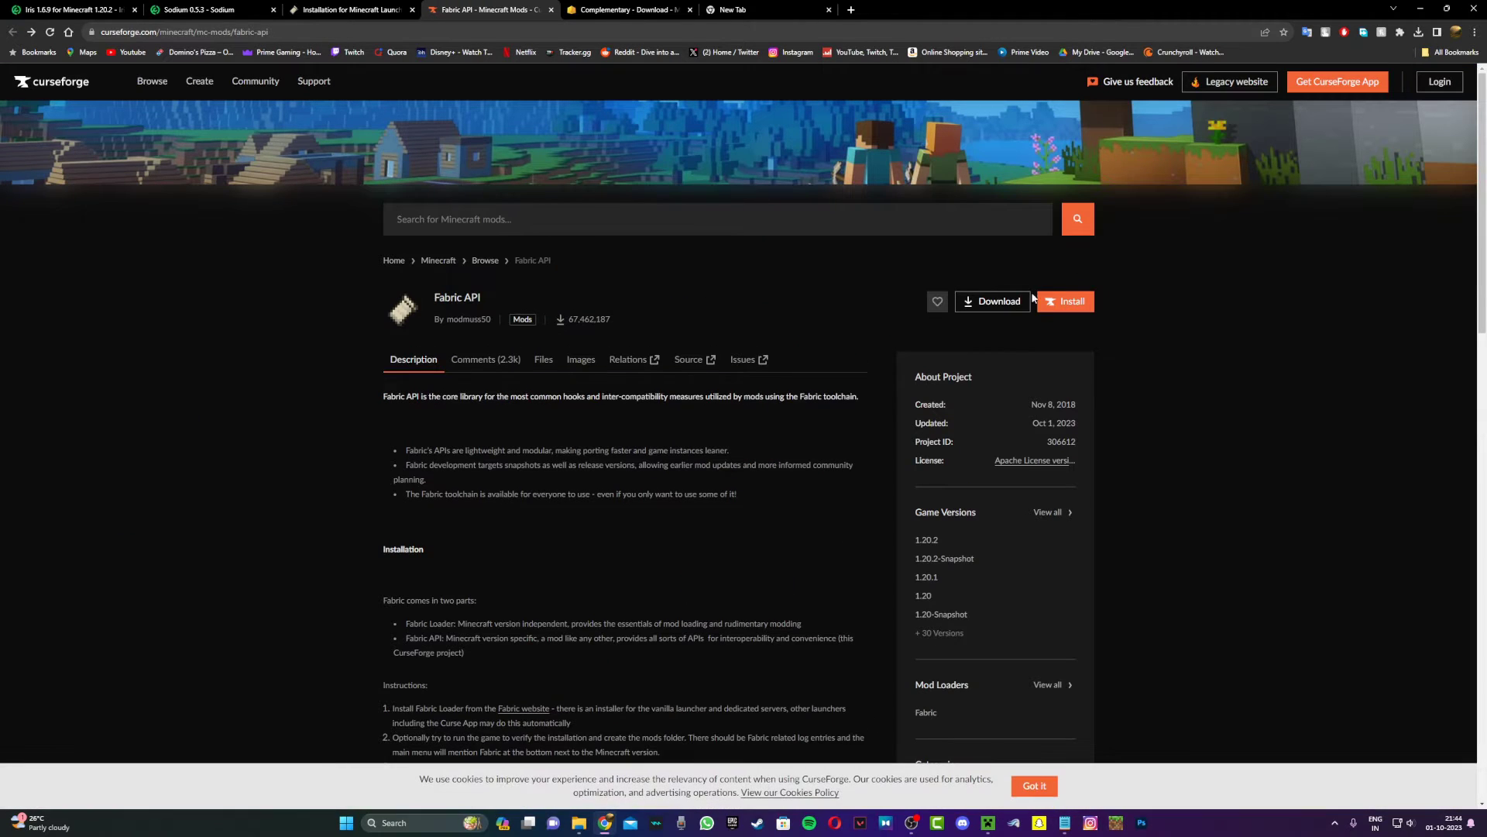
{"action": "left_click", "coordinate": [998, 301]}
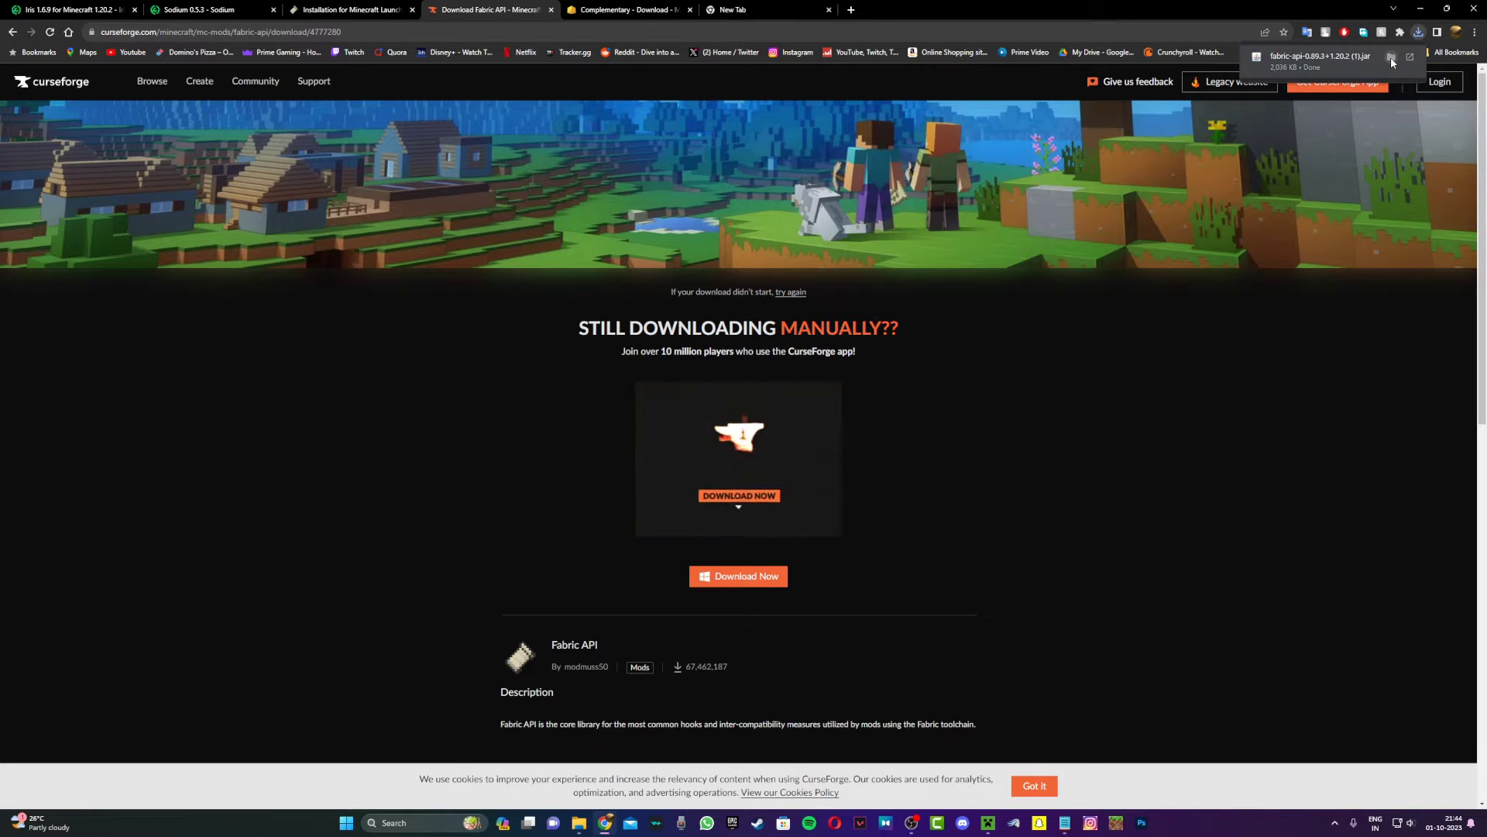
Drag fabric-api-0.89.3+1.20.2 (1).jar from Games (F:) into the .minecraft mods folder
{"action": "left_click", "coordinate": [1392, 58]}
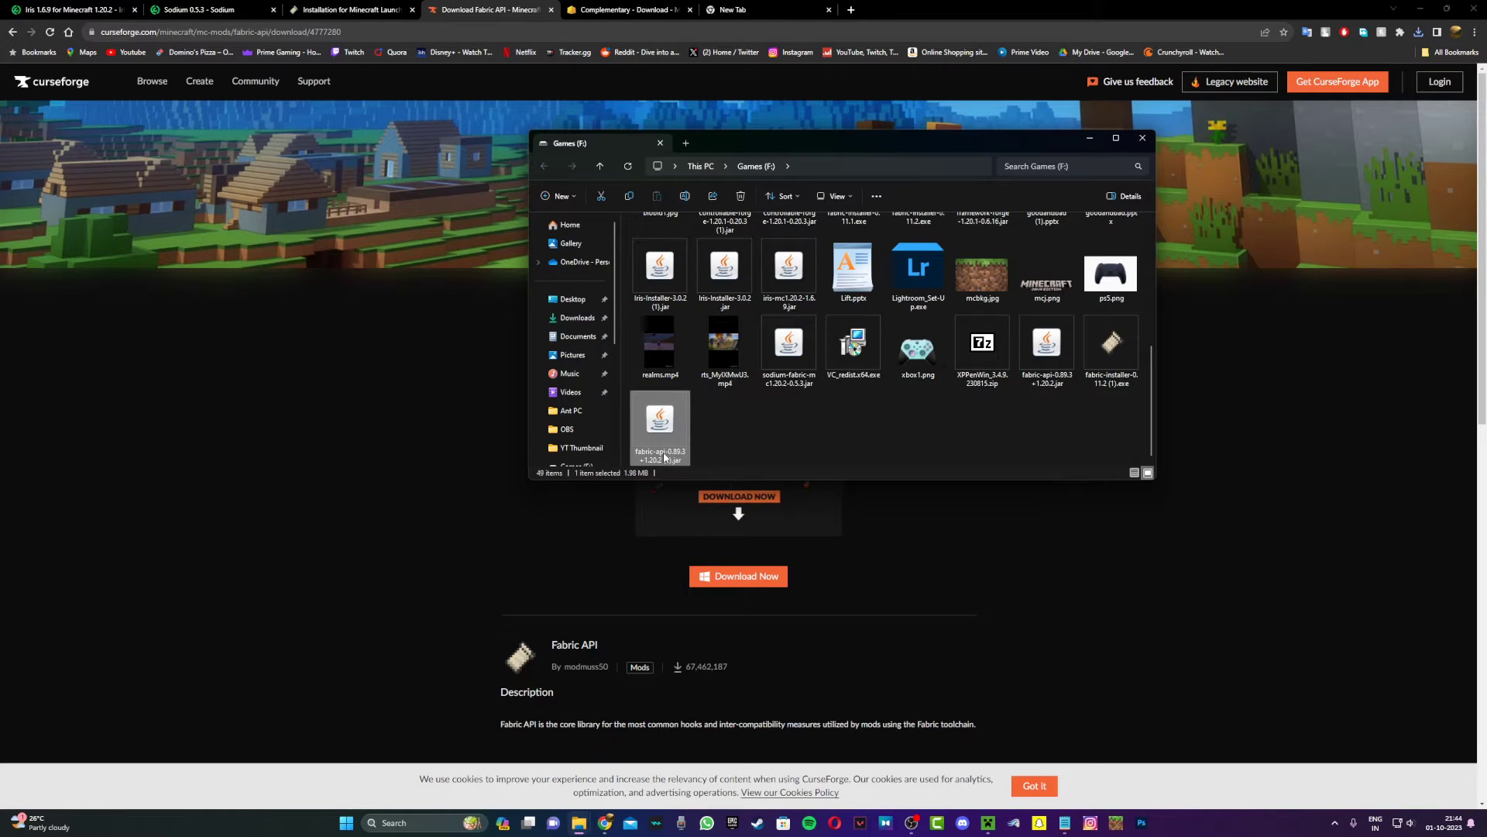
{"action": "mouse_move", "coordinate": [579, 824]}
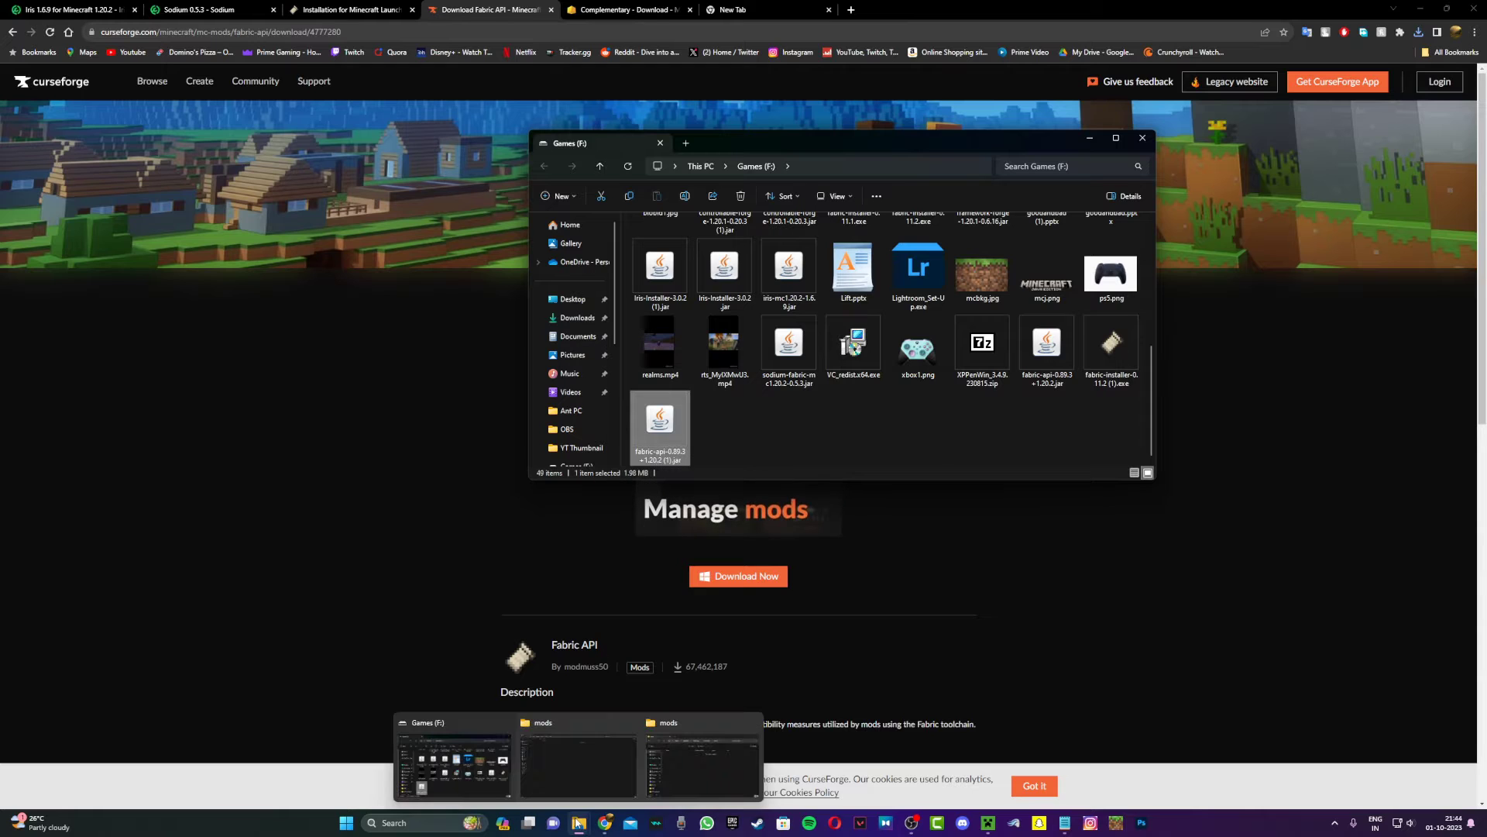
{"action": "left_click", "coordinate": [667, 754]}
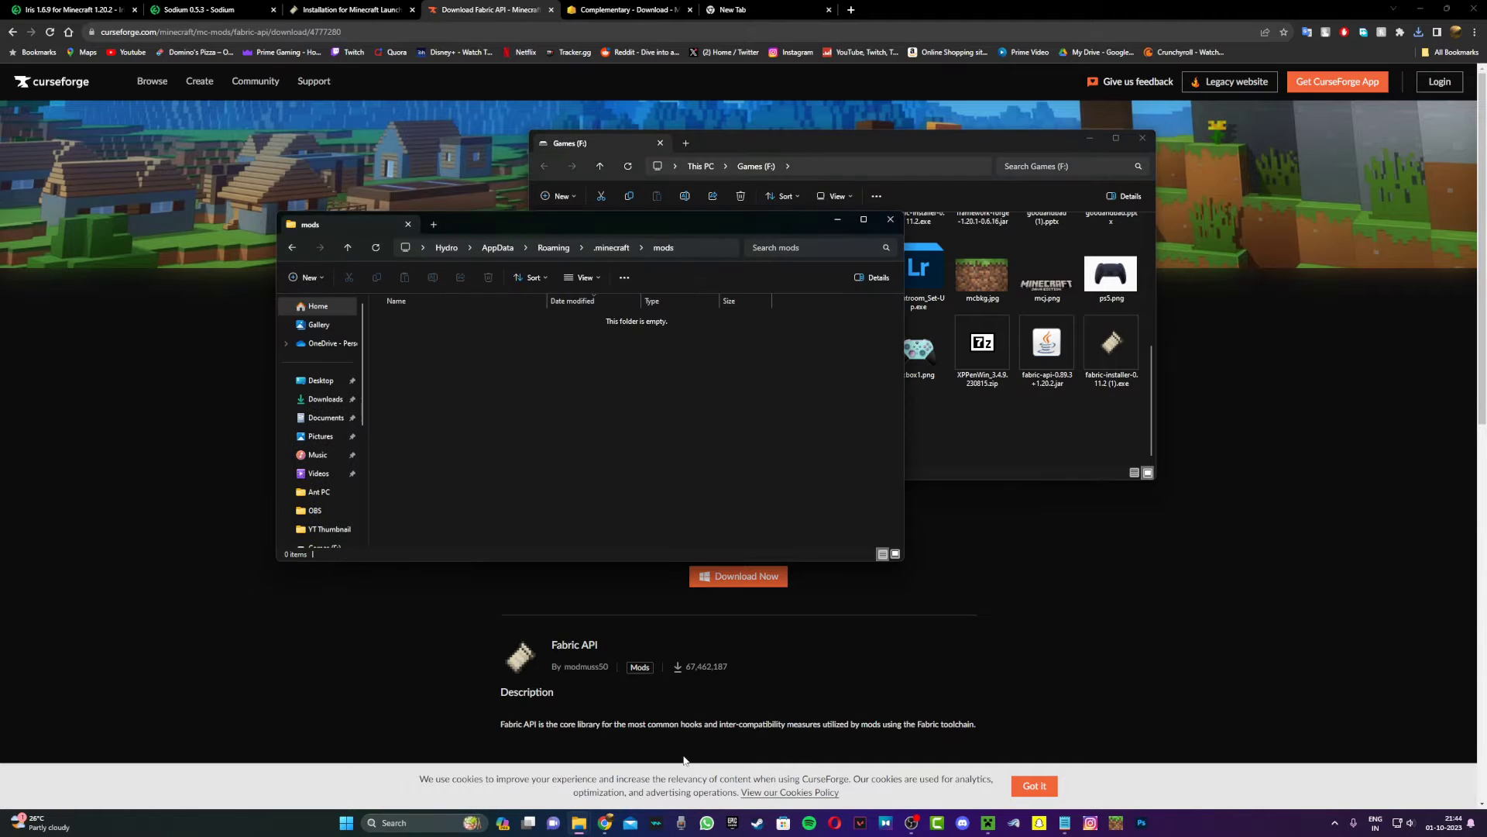
{"action": "left_click", "coordinate": [871, 220]}
{"action": "mouse_move", "coordinate": [580, 823]}
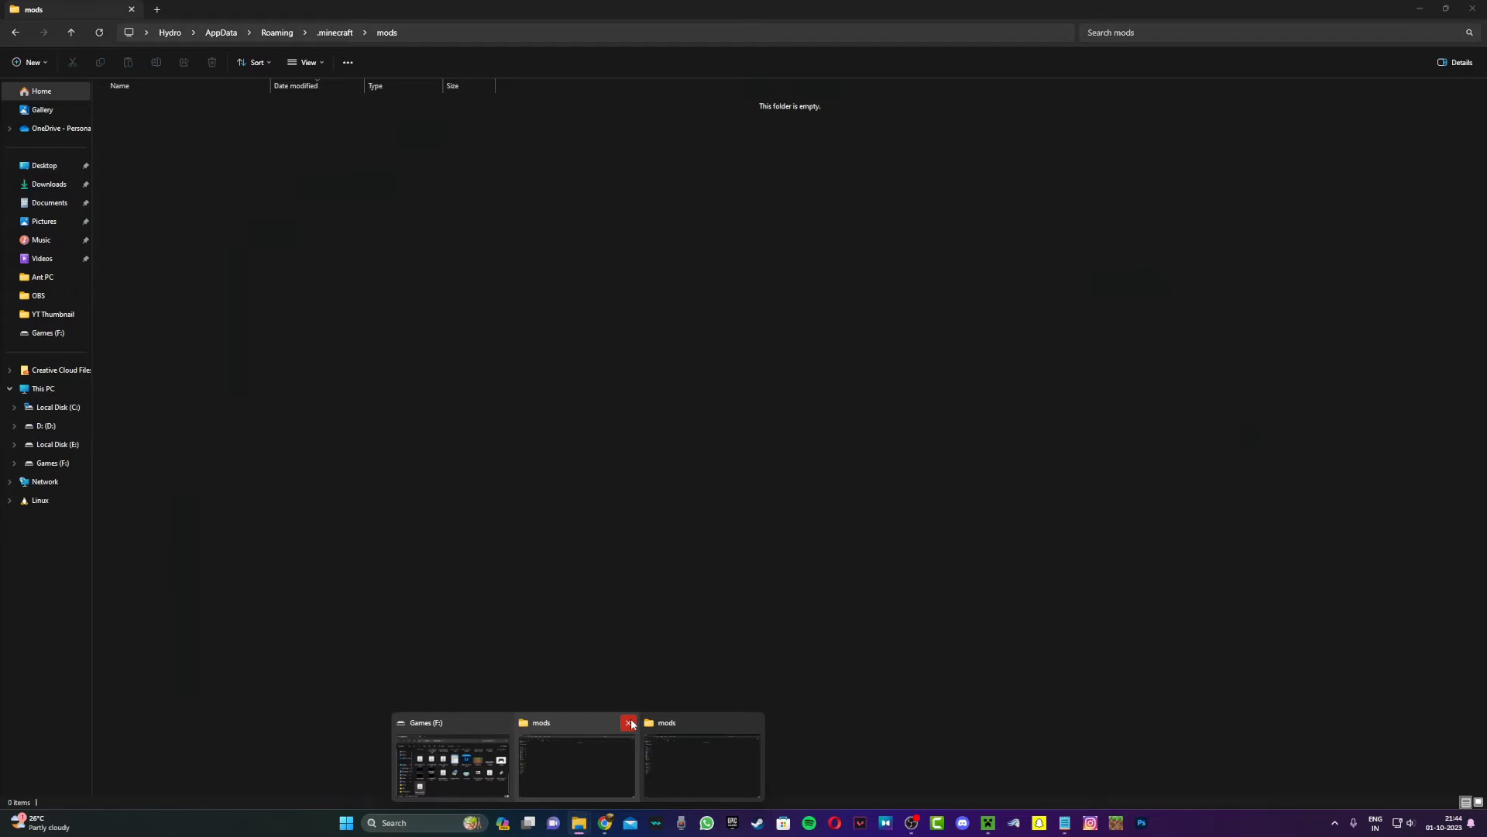
{"action": "left_click", "coordinate": [630, 722]}
{"action": "left_click", "coordinate": [543, 751]}
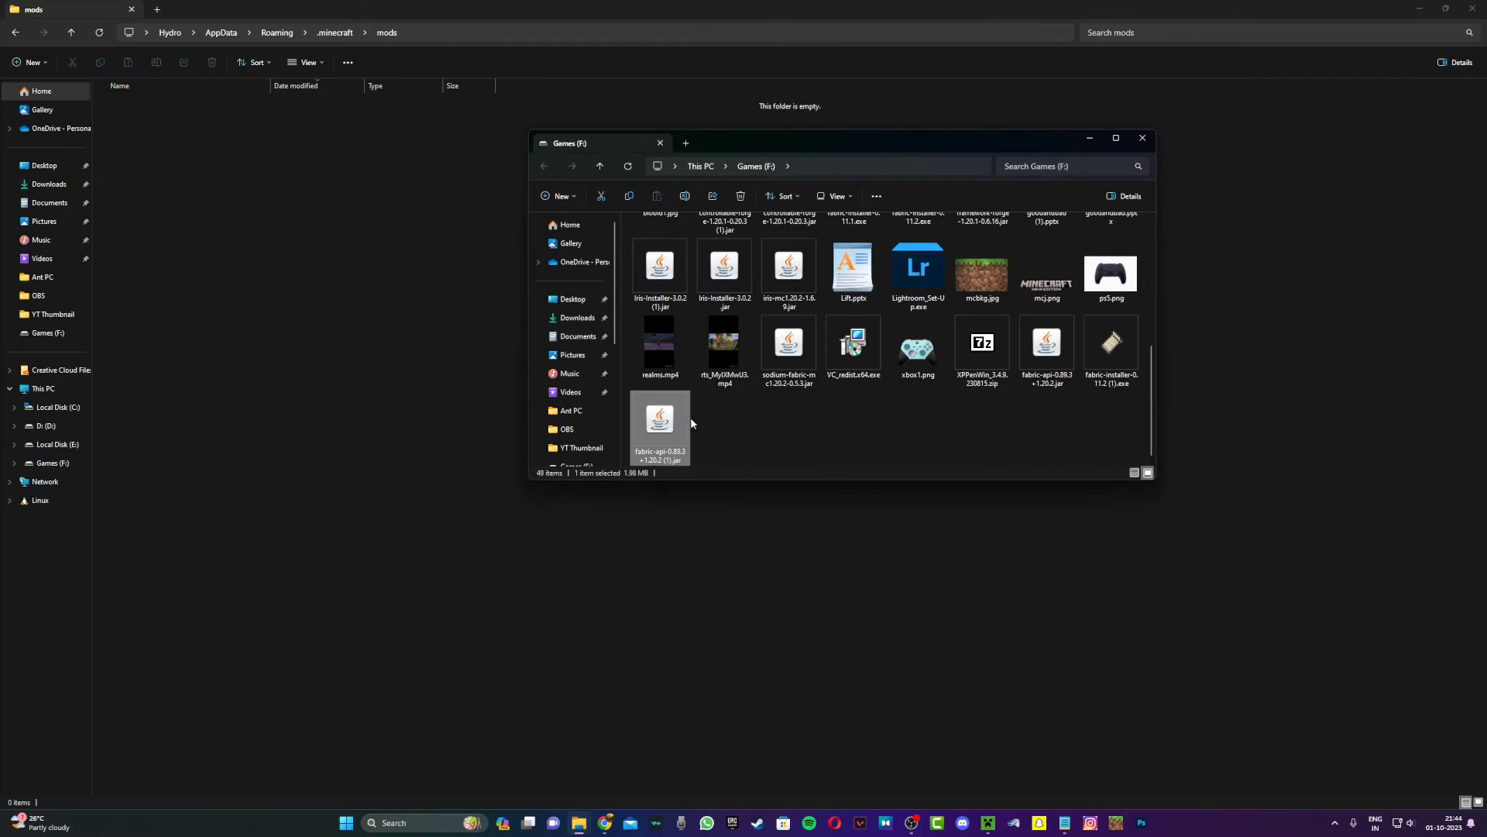
{"action": "left_click_drag", "start_coordinate": [672, 431], "coordinate": [227, 185]}
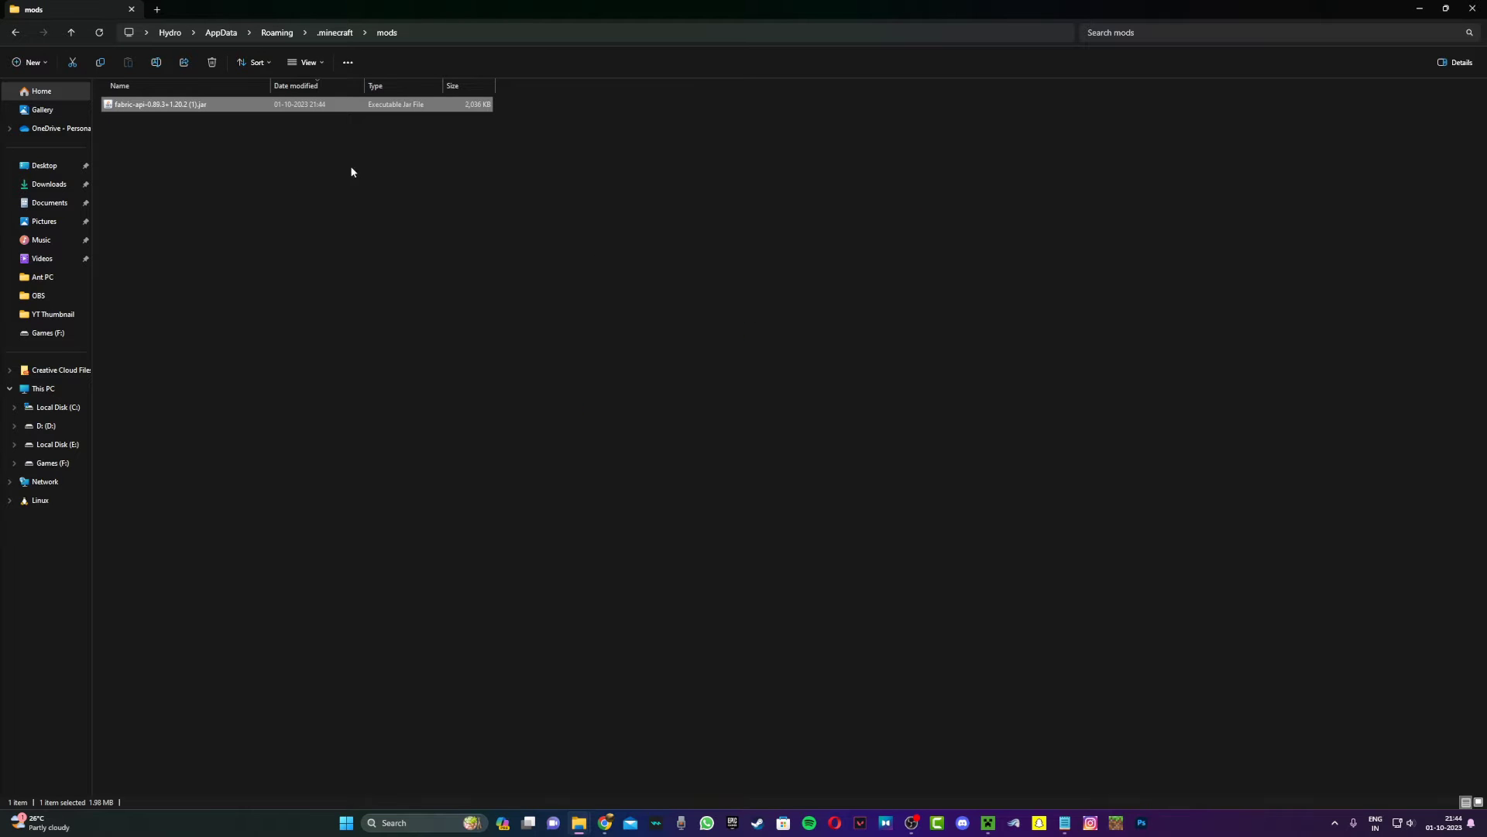
{"action": "left_click", "coordinate": [605, 823]}
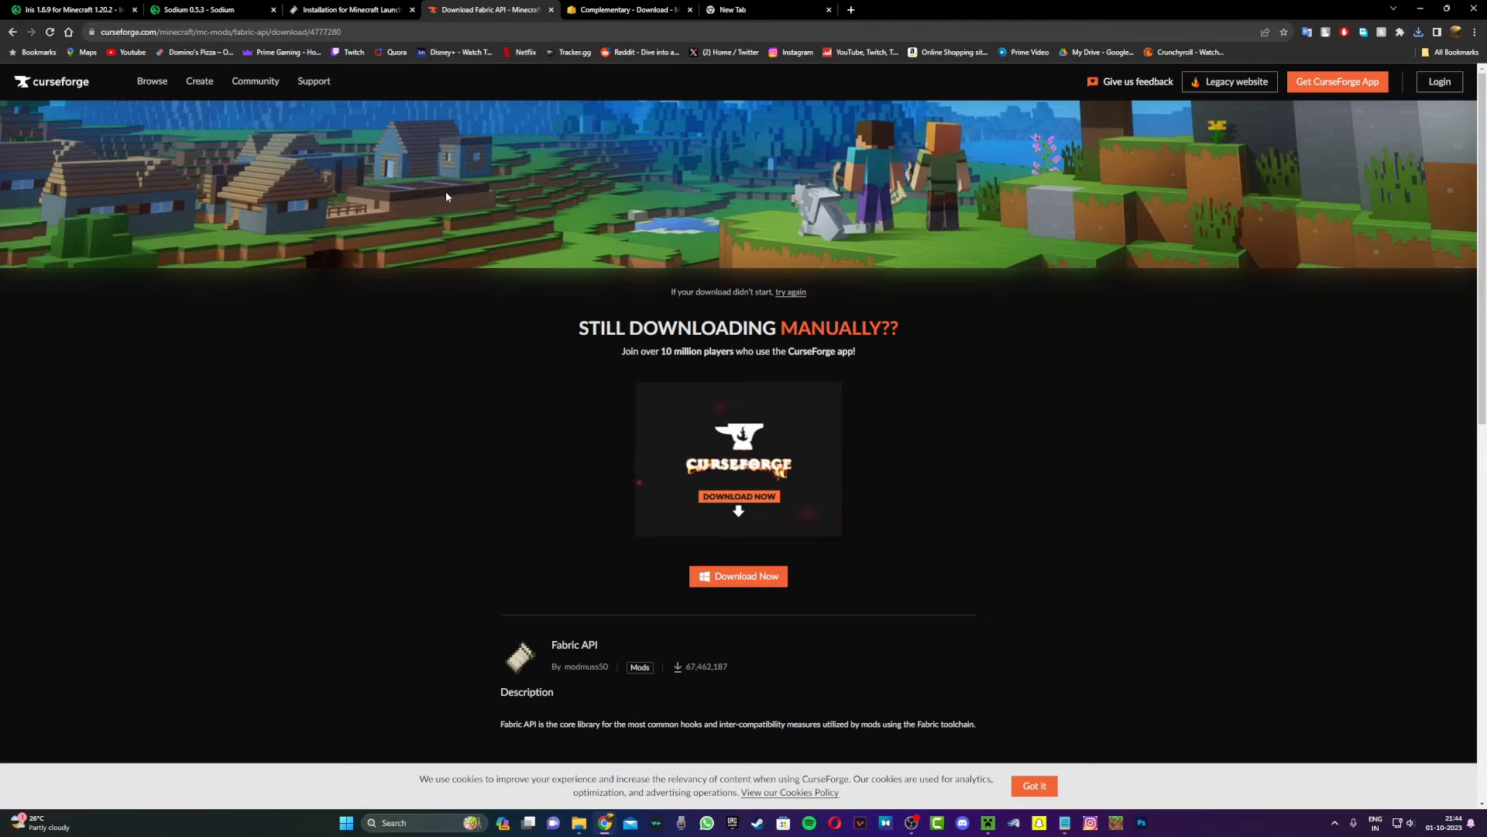
Download and save the Sodium 0.5.3 jar from its Modrinth page
{"action": "left_click", "coordinate": [247, 5]}
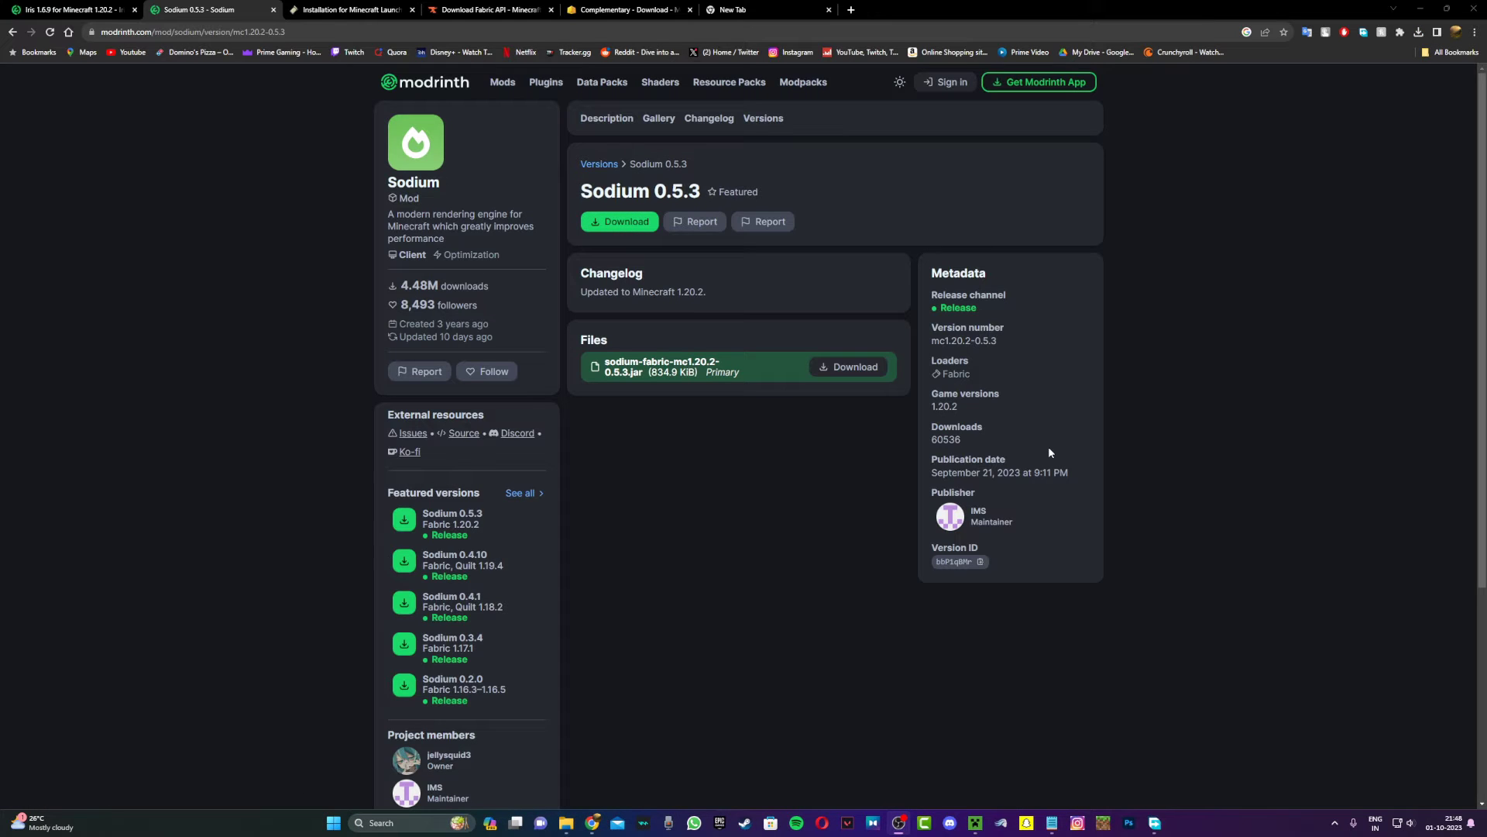
{"action": "left_click", "coordinate": [626, 224]}
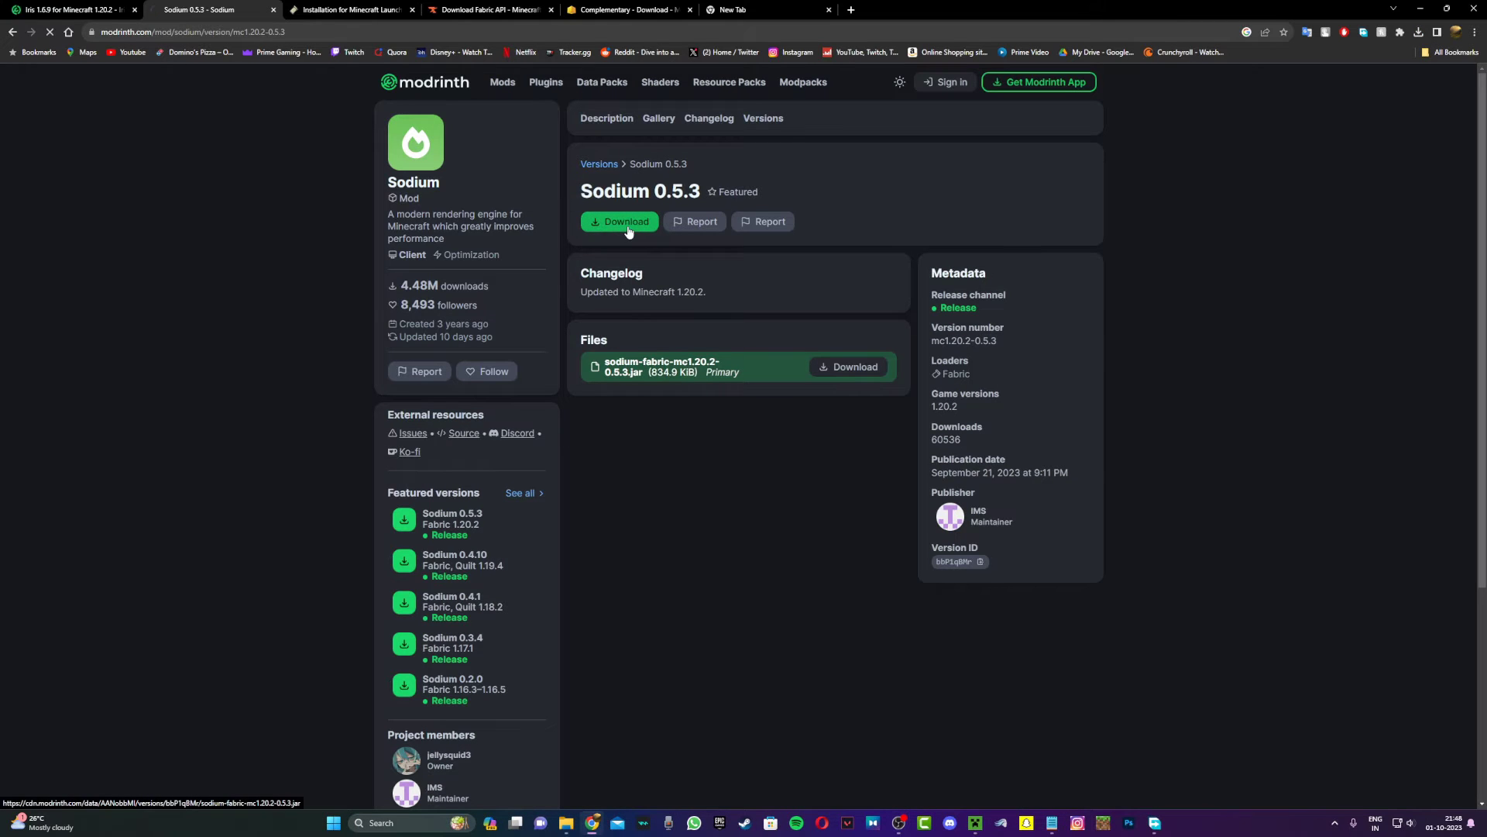
{"action": "left_click", "coordinate": [1302, 434]}
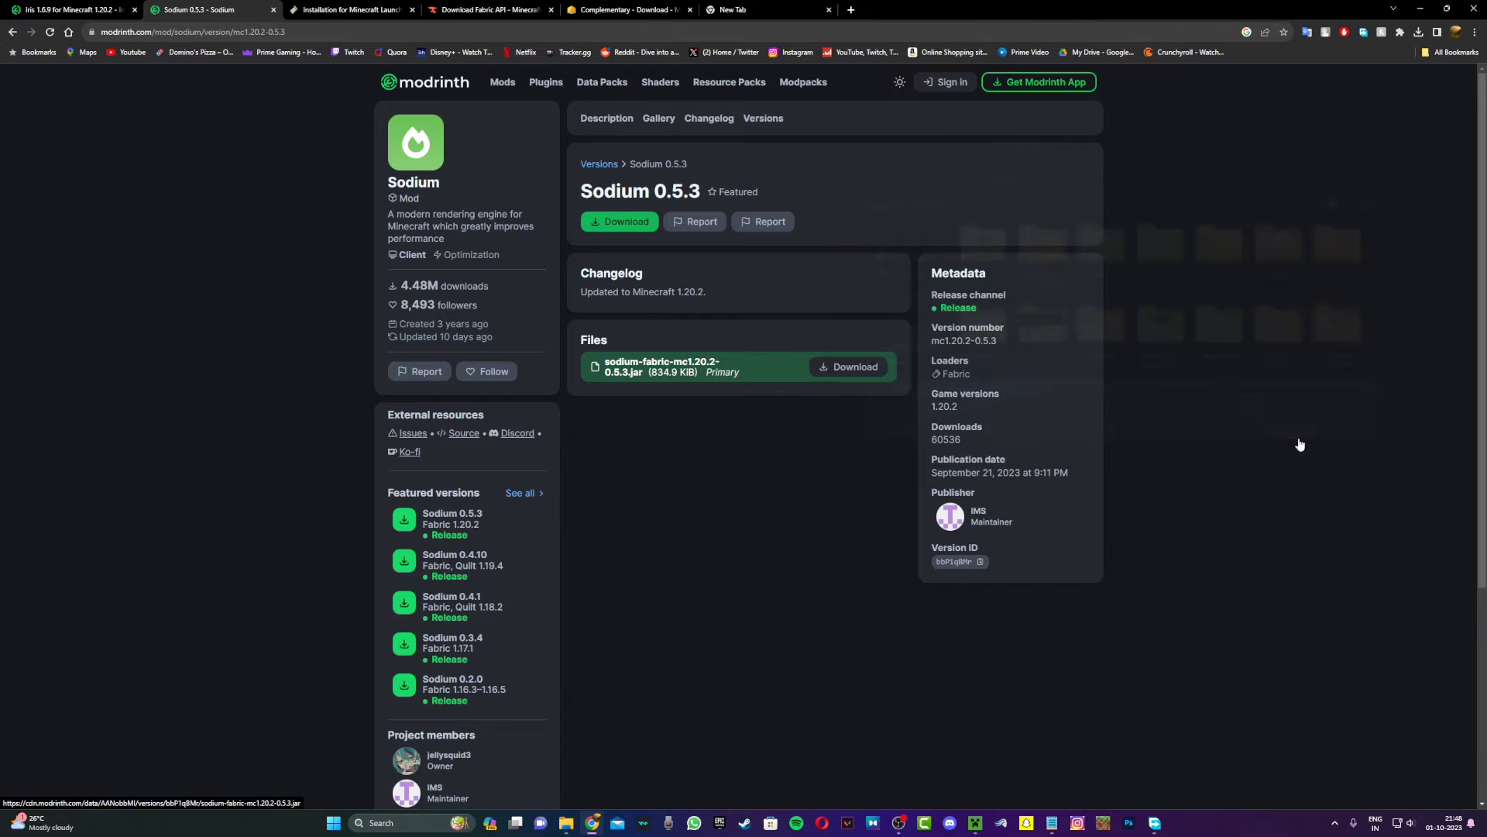
Drag sodium-fabric-mc1.20.2-0.5.3 (1).jar from Games (F:) into the mods folder
{"action": "left_click", "coordinate": [1419, 34]}
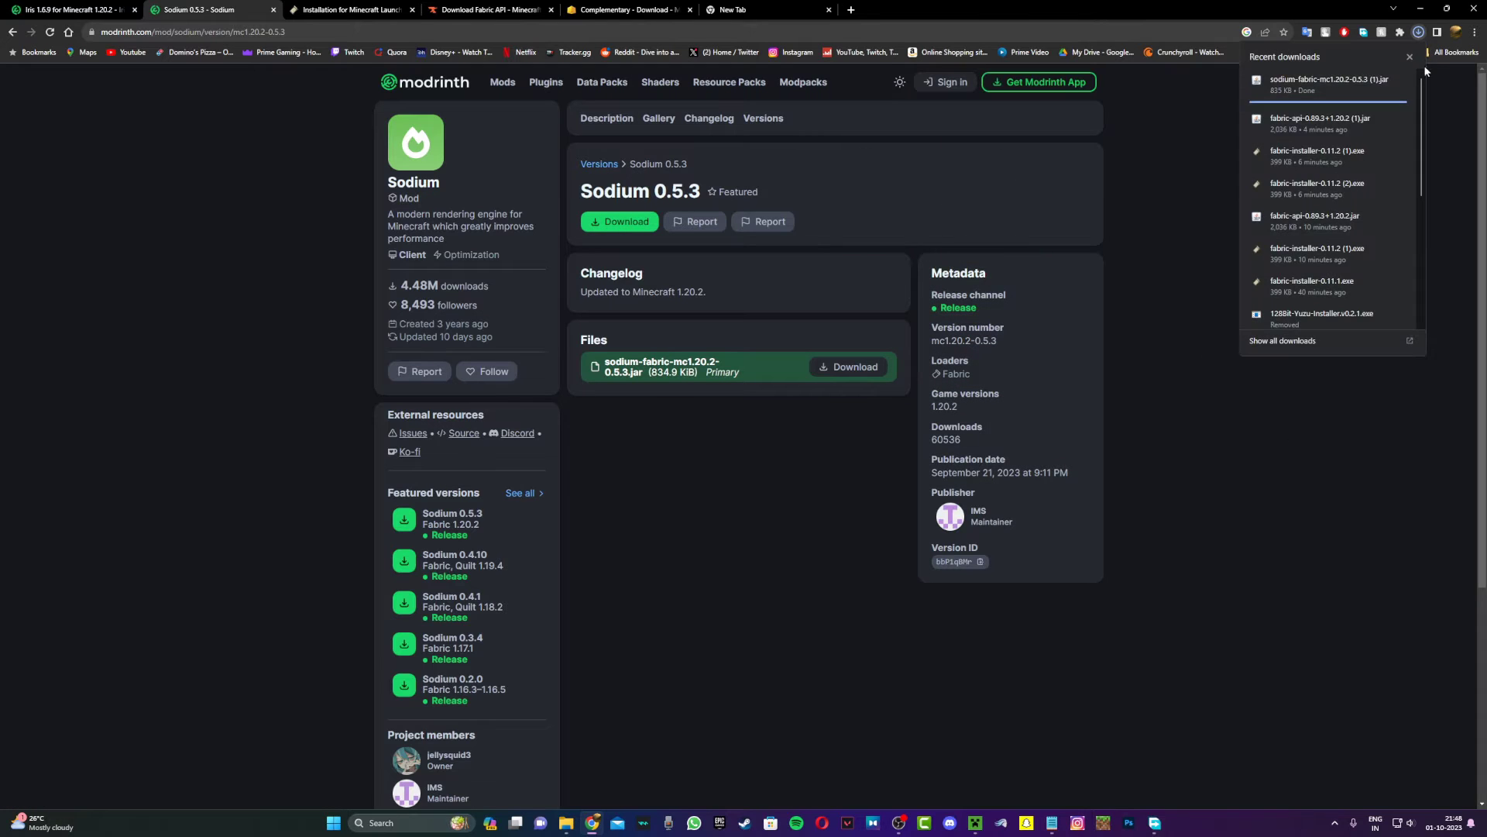
{"action": "left_click", "coordinate": [1382, 80]}
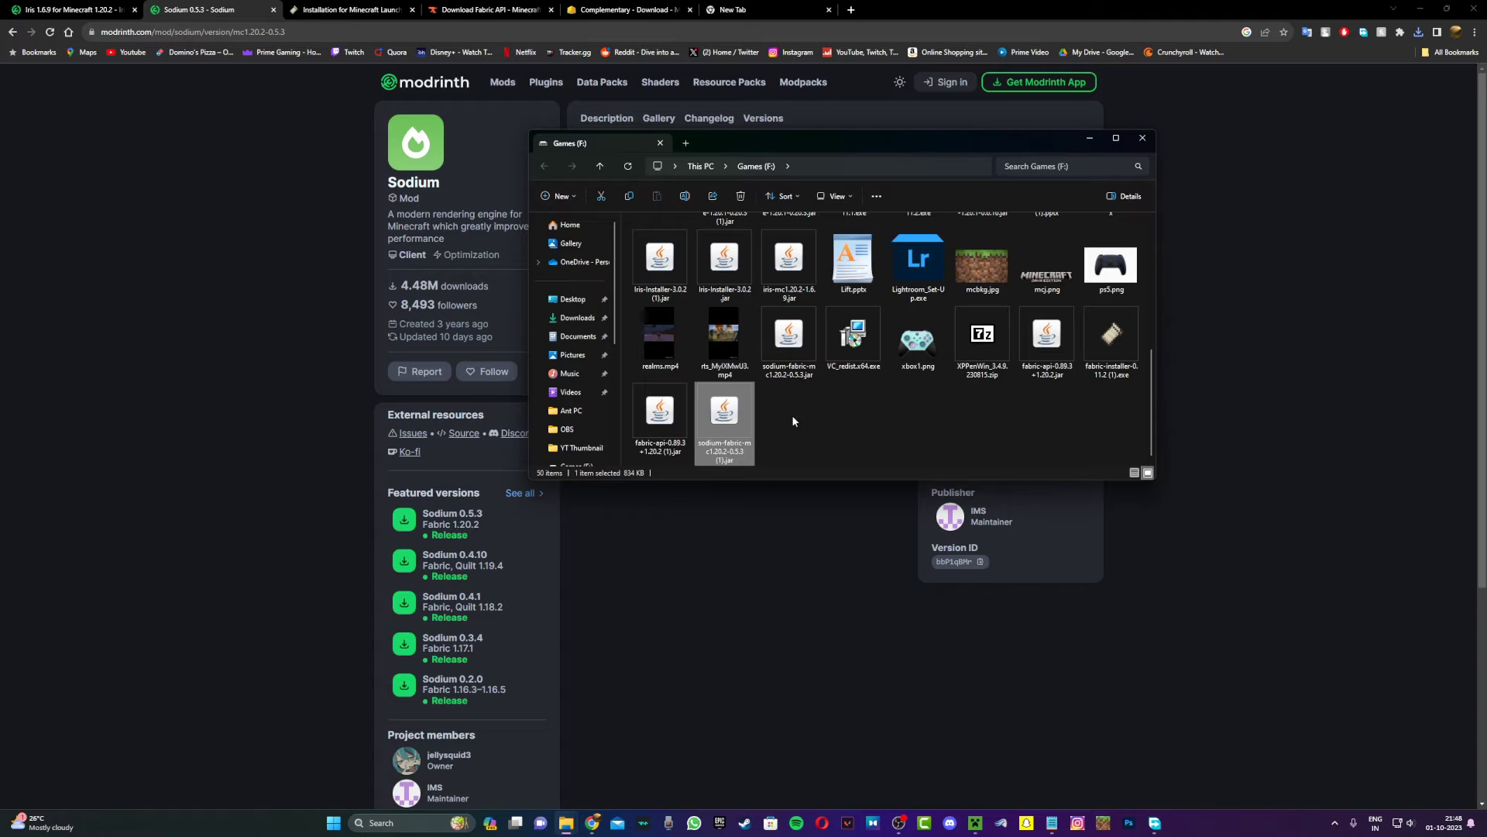
{"action": "mouse_move", "coordinate": [571, 825]}
{"action": "left_click", "coordinate": [608, 782]}
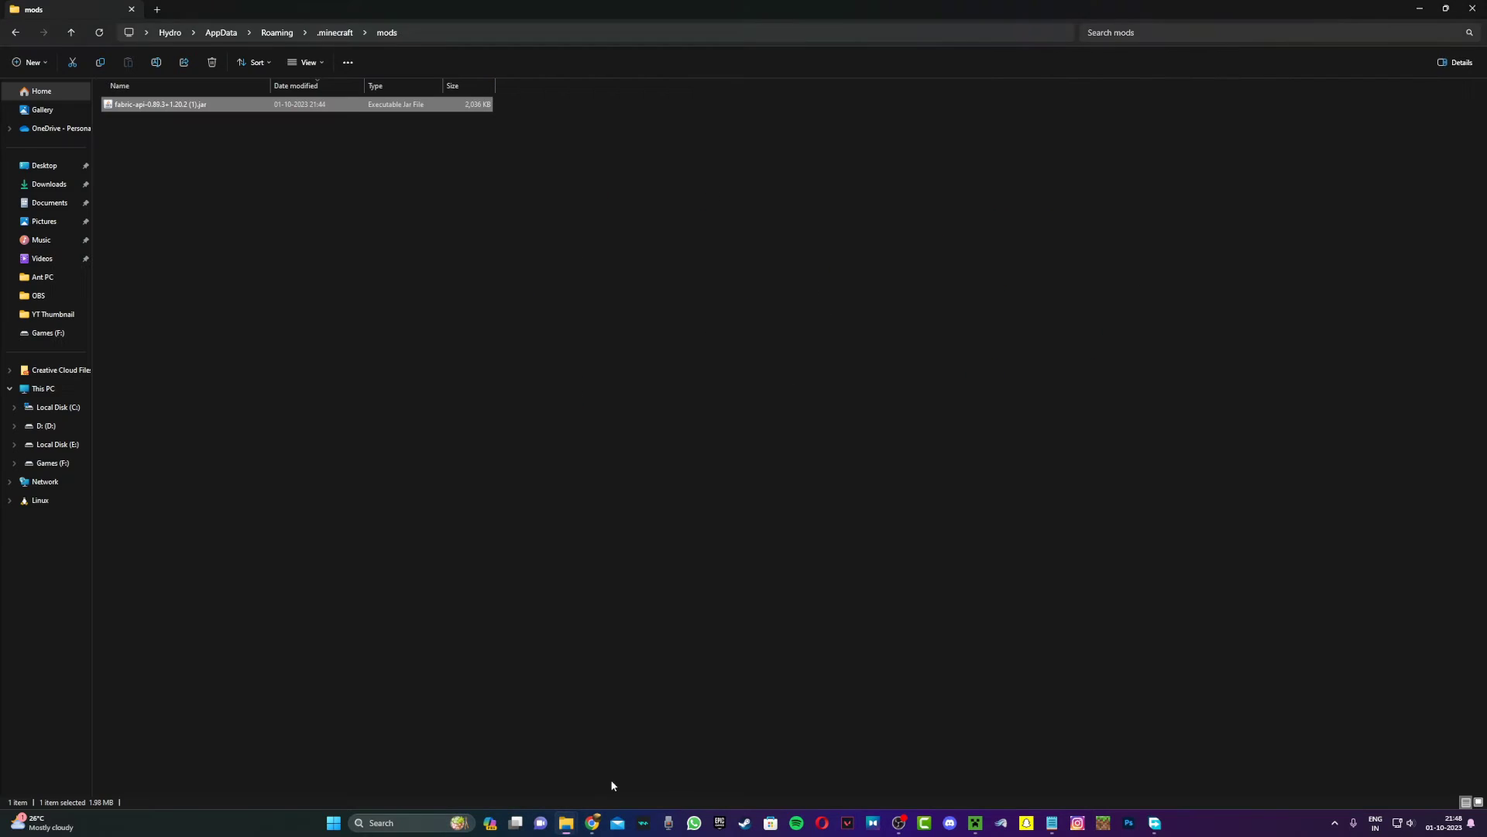
{"action": "left_click", "coordinate": [501, 763]}
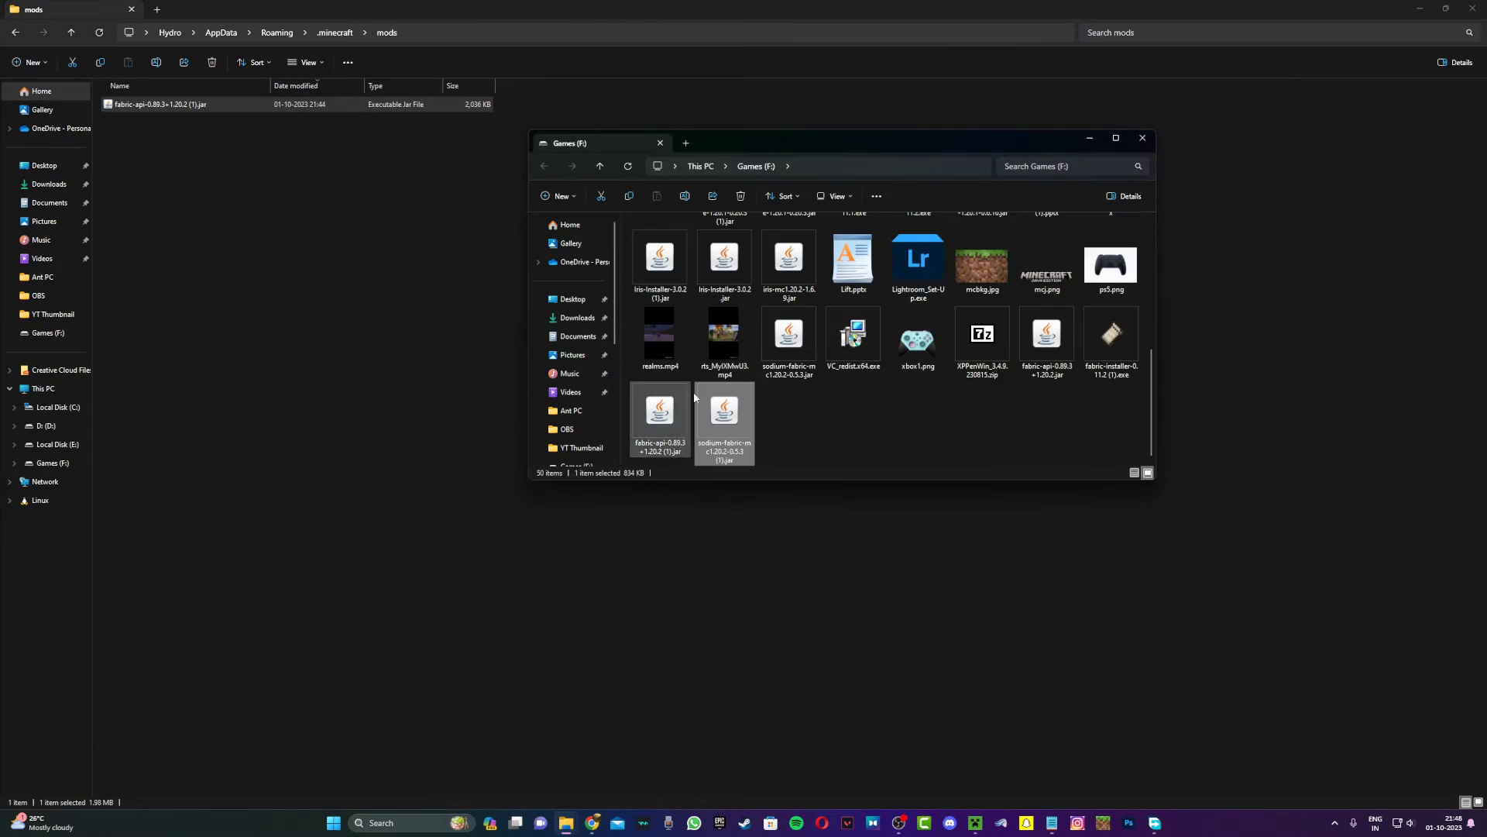
{"action": "left_click_drag", "start_coordinate": [724, 418], "coordinate": [273, 334]}
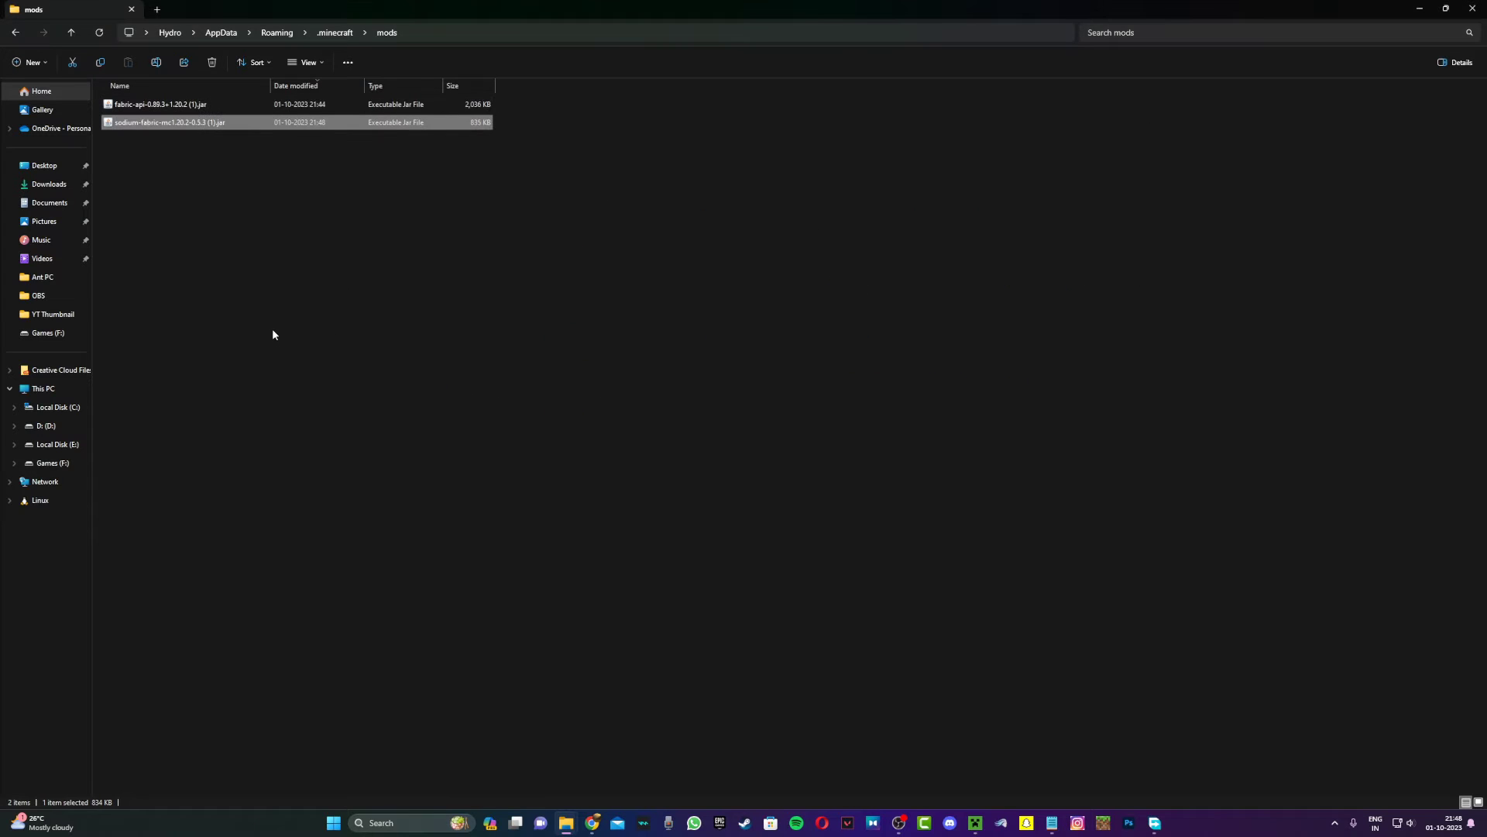
Download the Iris 1.6.9 jar from Modrinth and save it to Games (F:)
{"action": "left_click", "coordinate": [592, 821]}
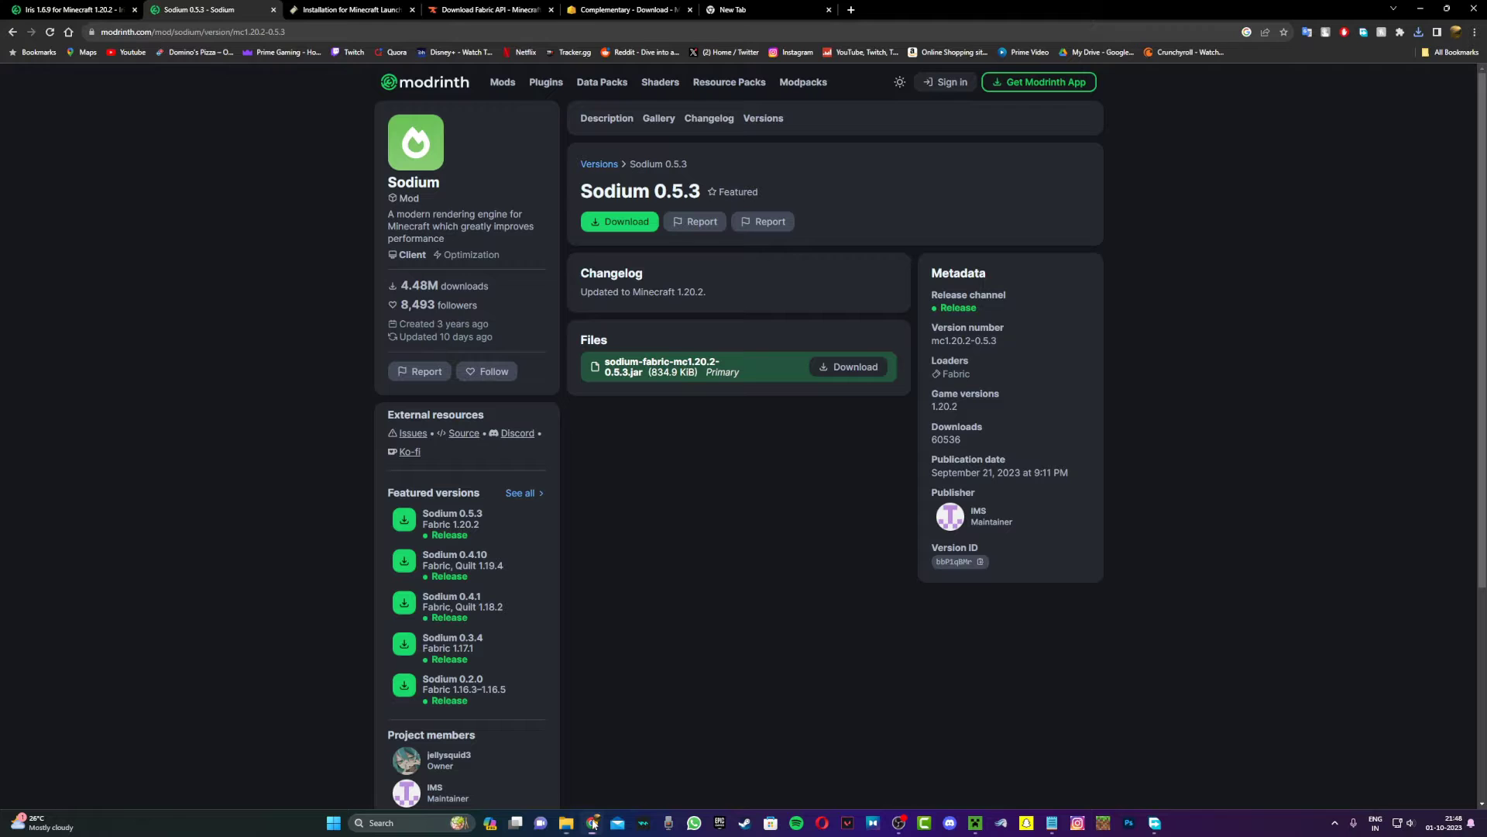
{"action": "left_click", "coordinate": [71, 9]}
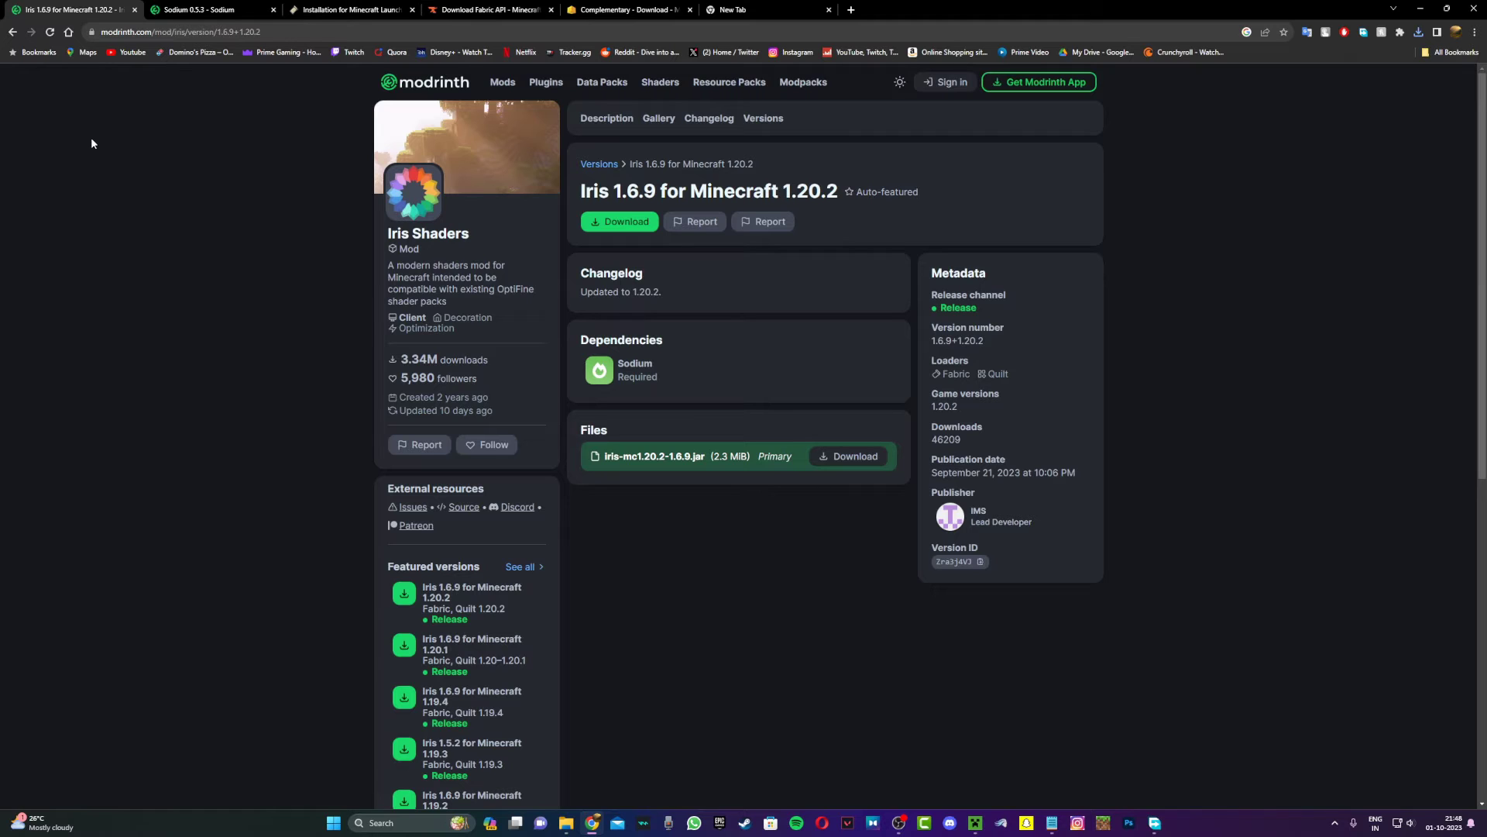
{"action": "left_click", "coordinate": [646, 225]}
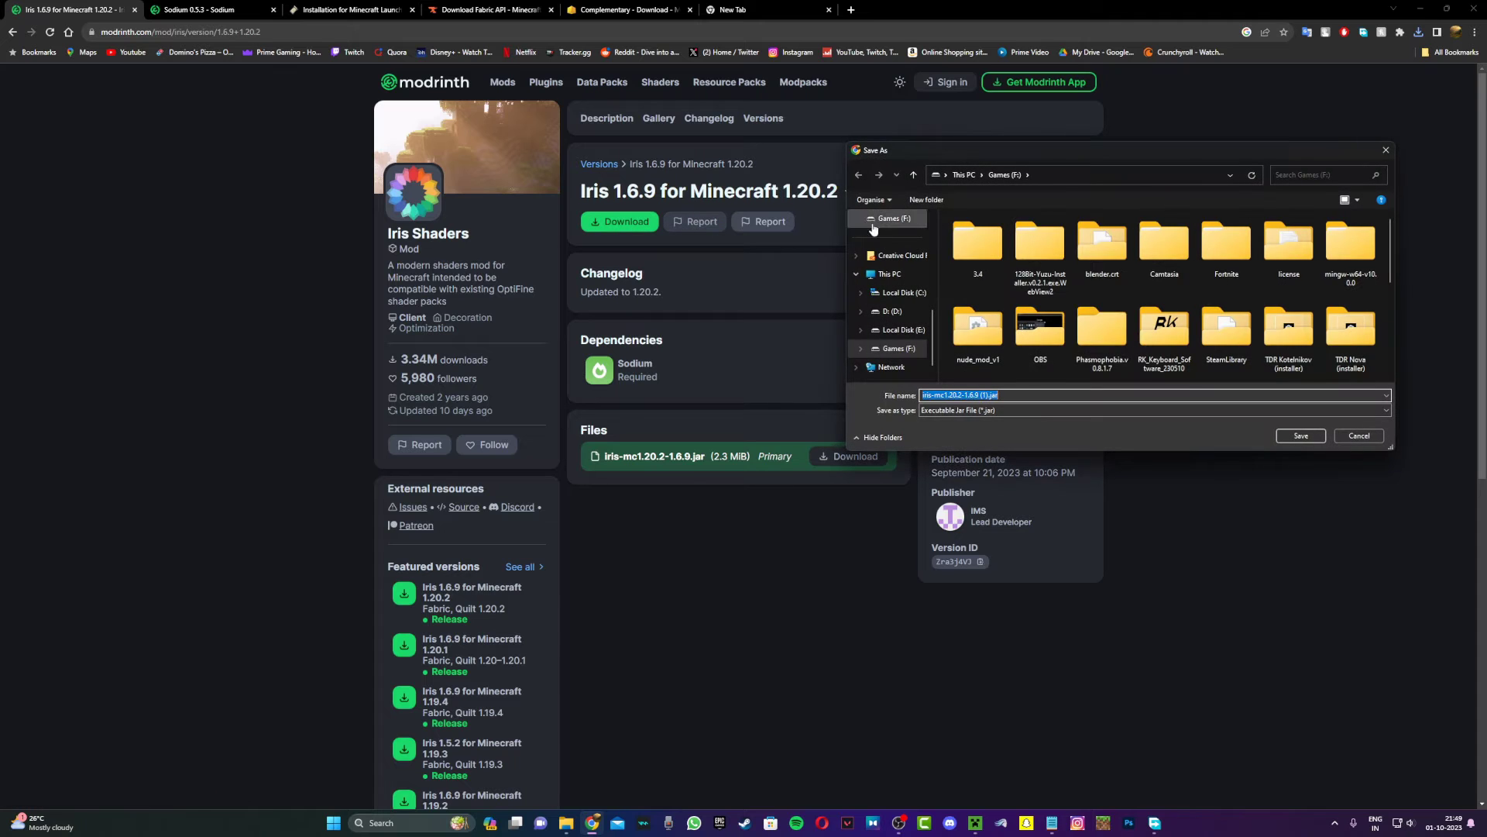
{"action": "left_click", "coordinate": [1298, 431]}
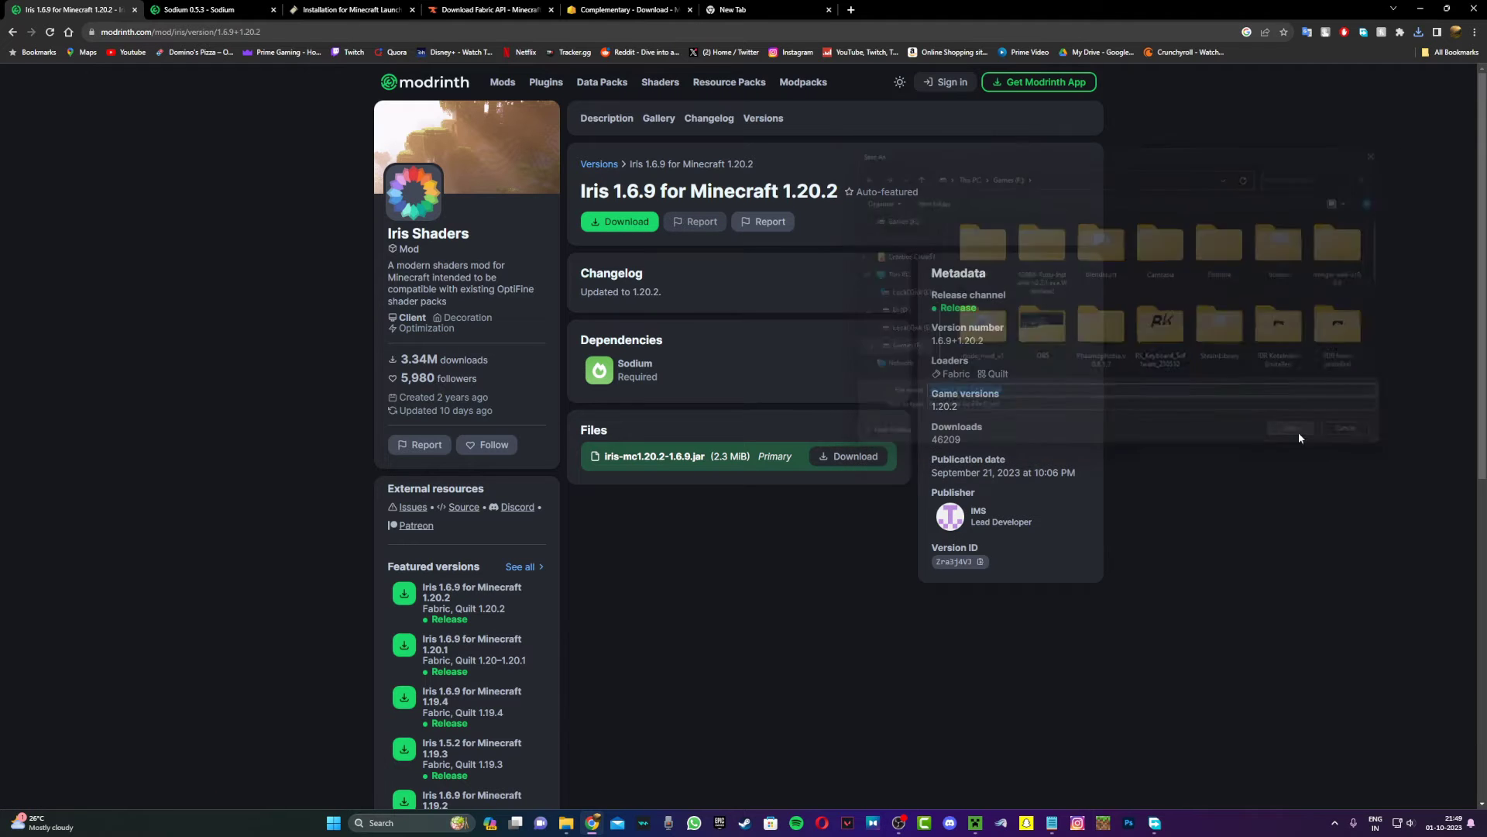
Copy iris-mc1.20.2-1.6.9 (1).jar into the mods folder, then go up to .minecraft
{"action": "left_click", "coordinate": [1419, 32]}
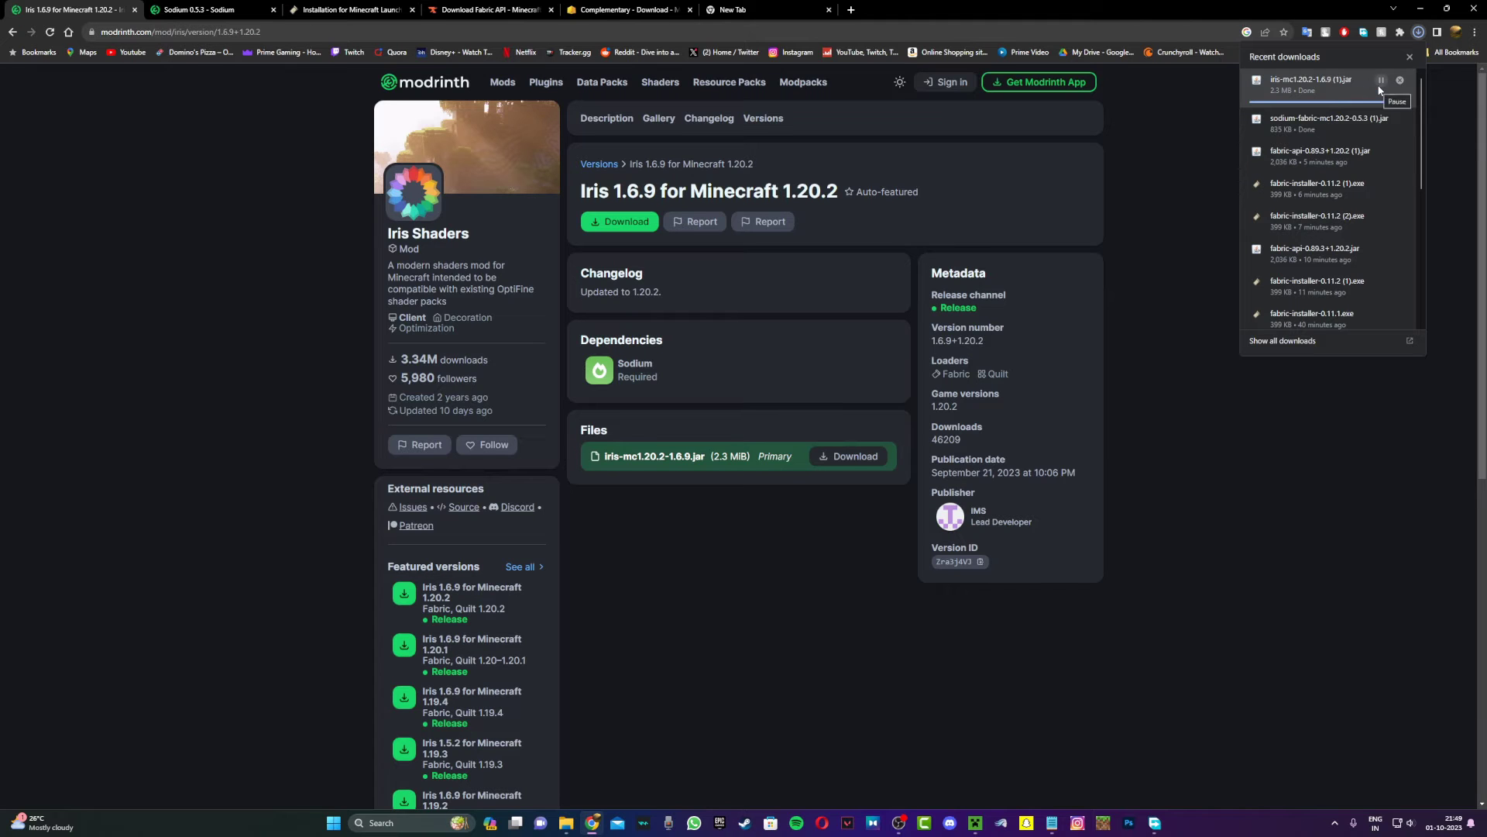
{"action": "left_click", "coordinate": [1381, 81]}
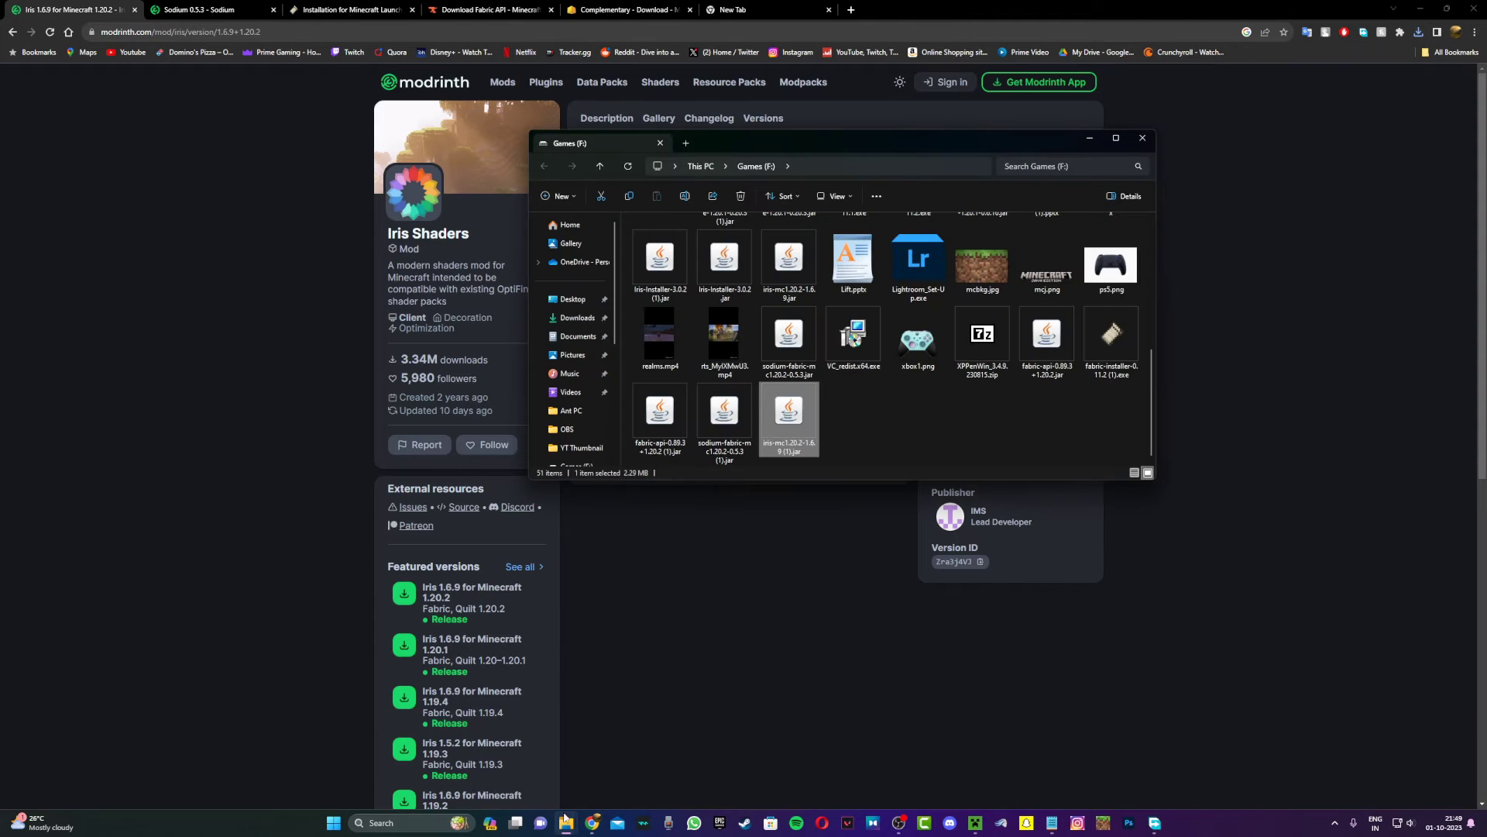
{"action": "mouse_move", "coordinate": [565, 817]}
{"action": "left_click", "coordinate": [621, 773]}
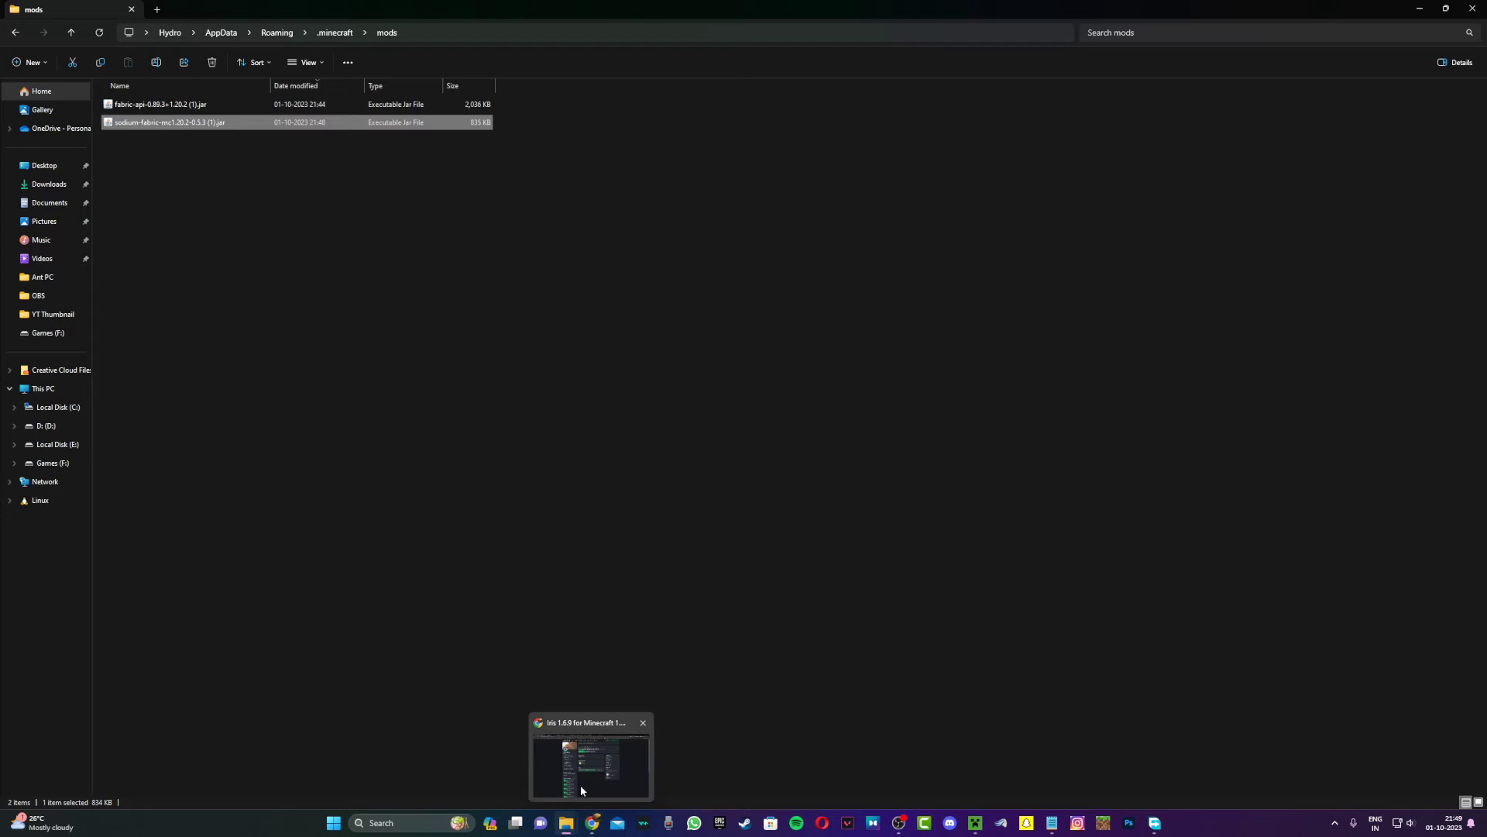
{"action": "left_click_drag", "start_coordinate": [581, 790], "coordinate": [242, 238]}
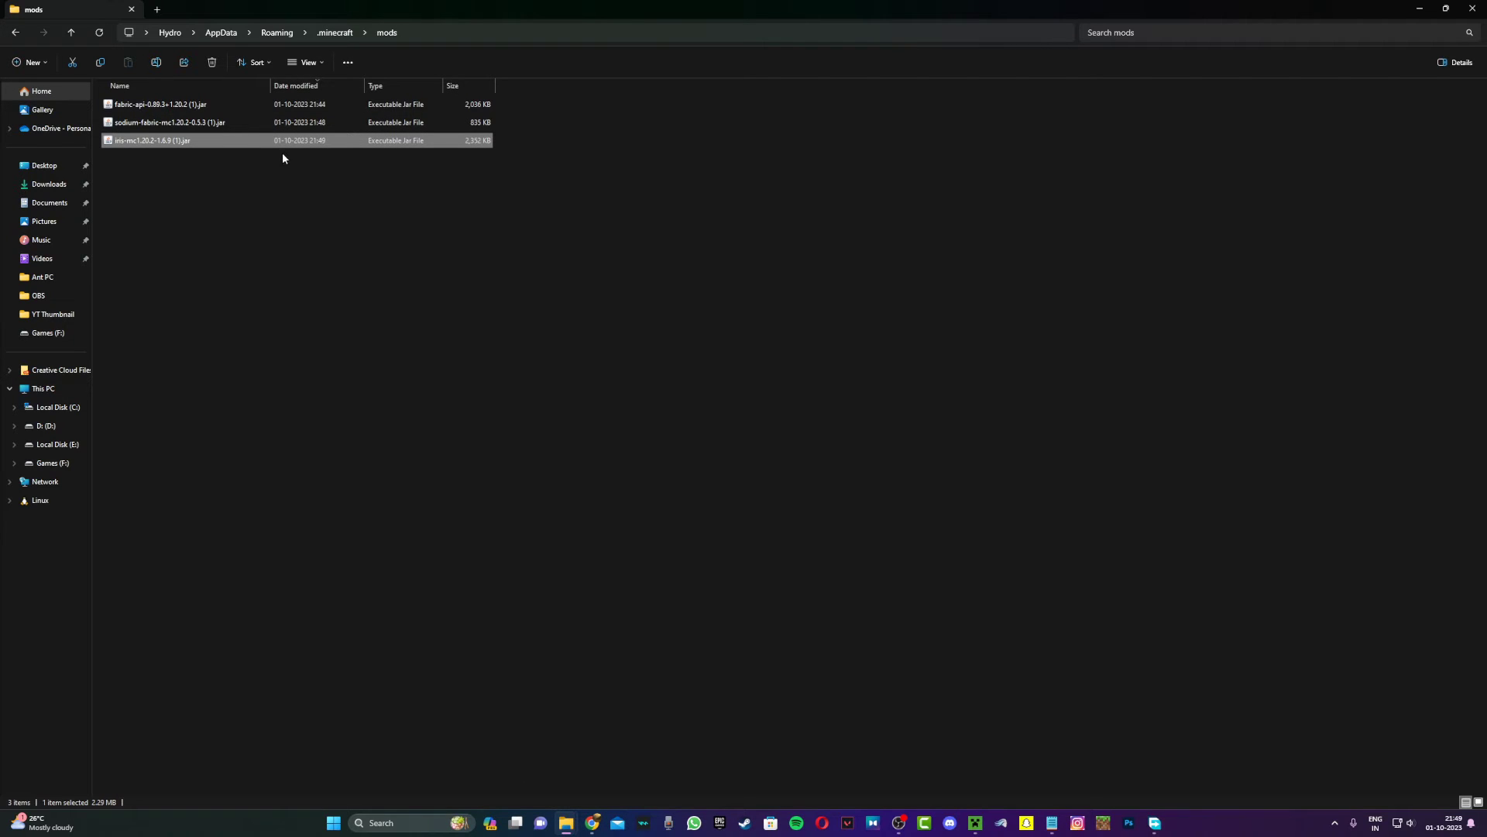
{"action": "left_click", "coordinate": [335, 32]}
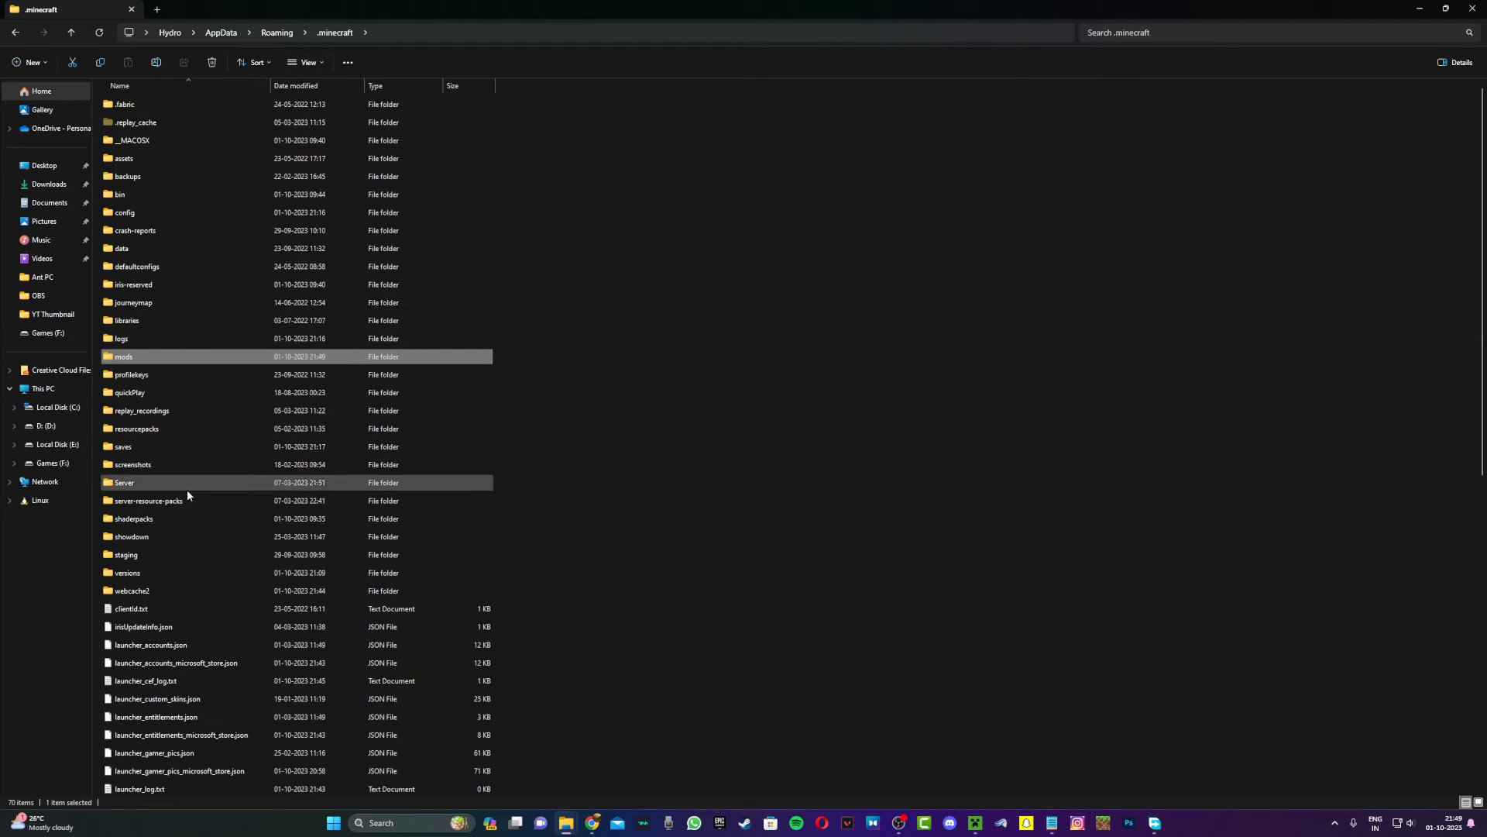
Open the shaderpacks folder and download the latest Complementary Shaders in Chrome
{"action": "double_click", "coordinate": [169, 519]}
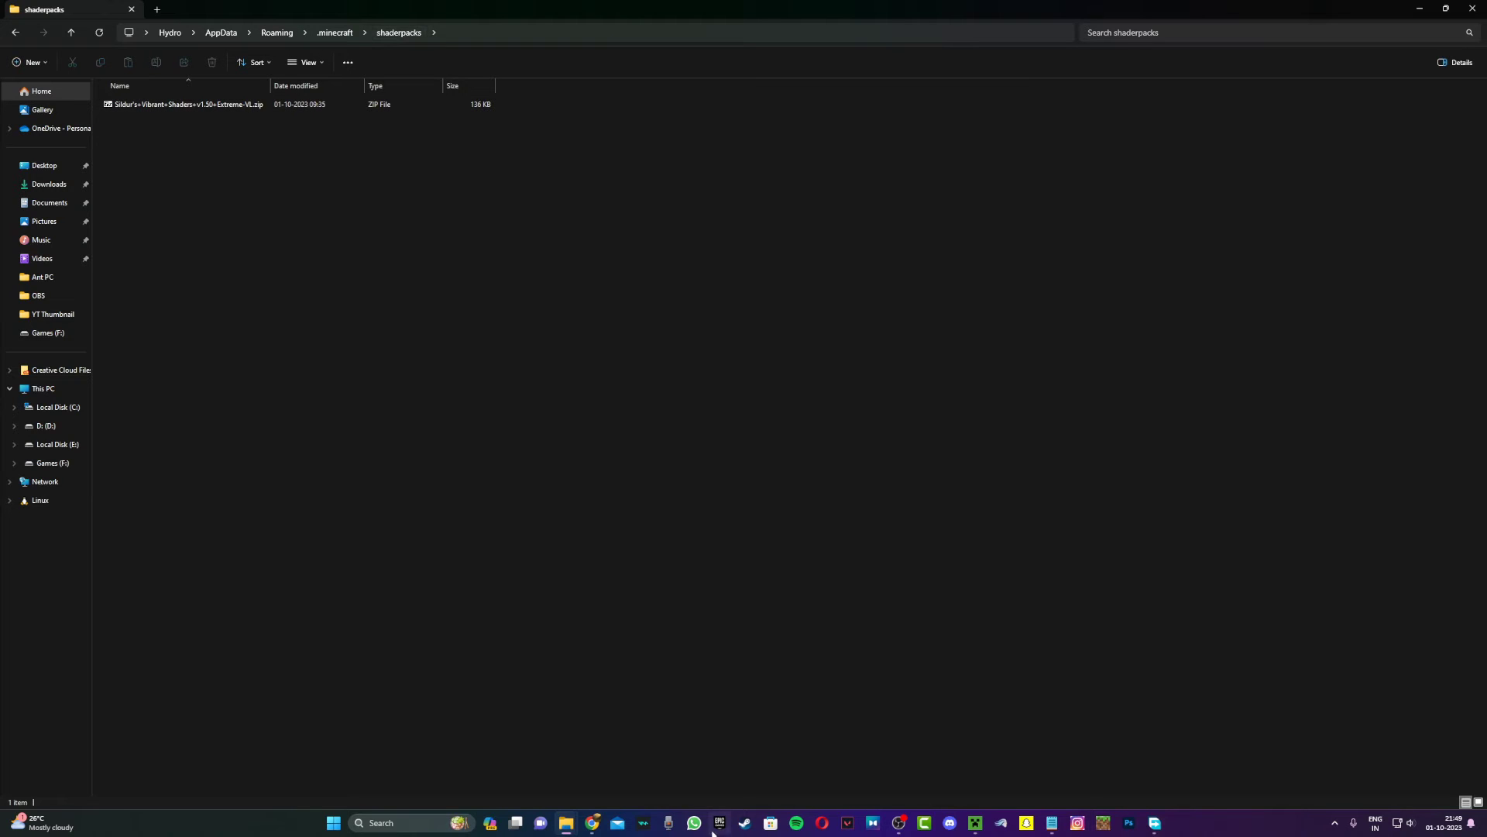
{"action": "left_click", "coordinate": [594, 823]}
{"action": "left_click", "coordinate": [637, 8]}
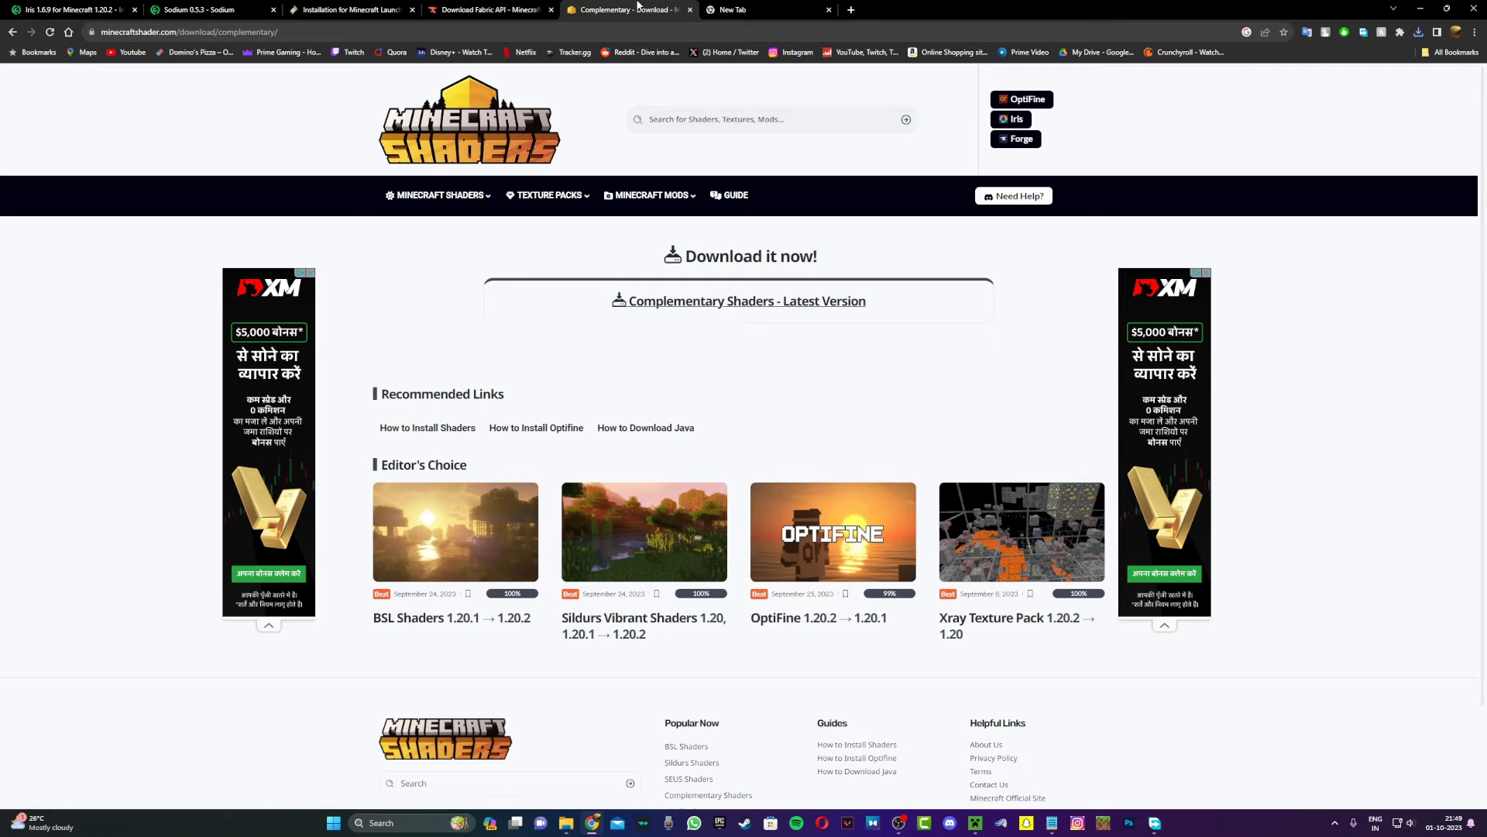
{"action": "left_click", "coordinate": [784, 302]}
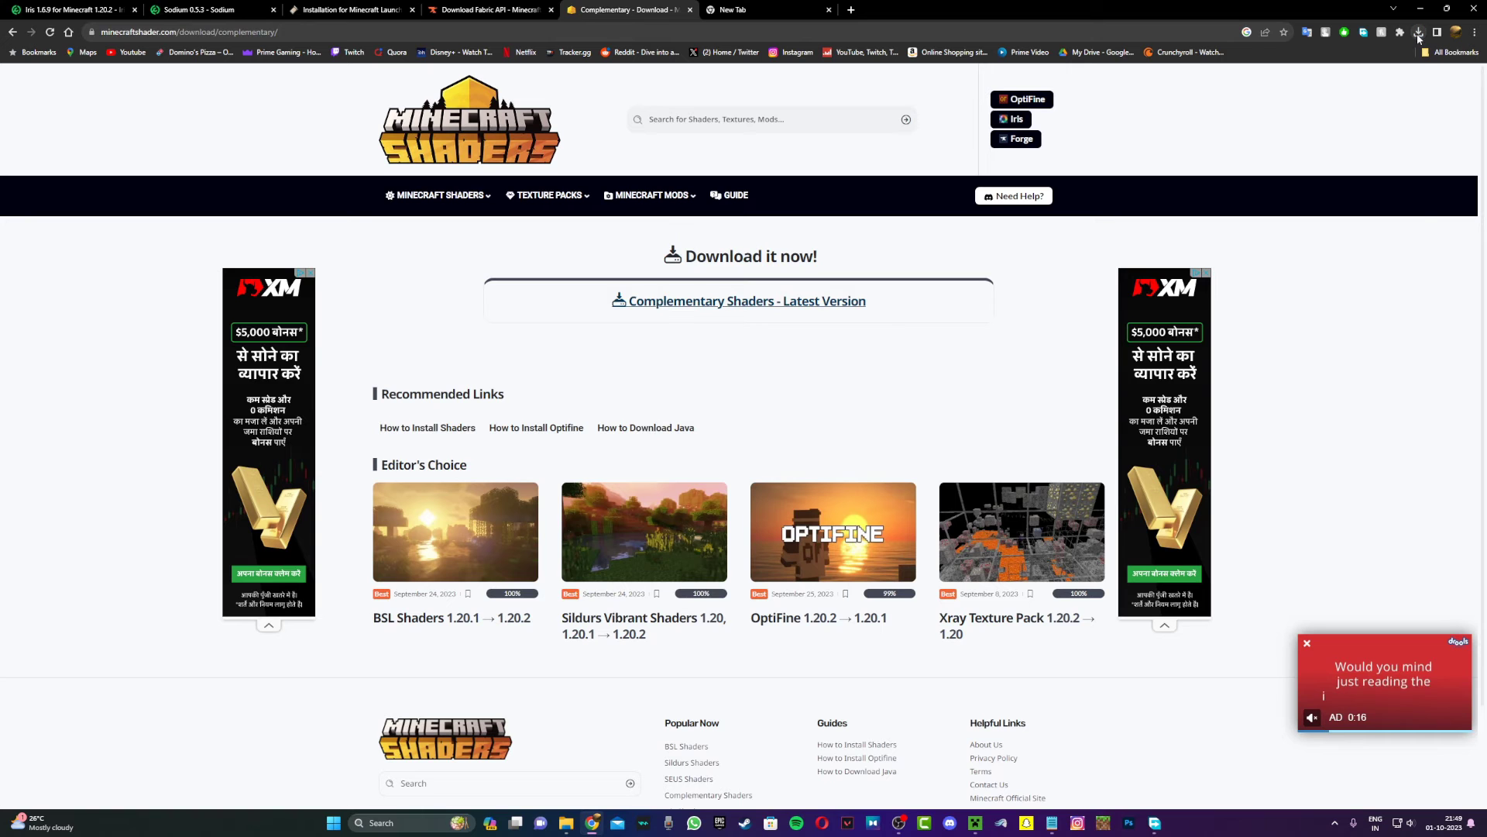
Copy ComplementaryUnbound_r5.0.1.zip into shaderpacks, then switch to the Minecraft Launcher
{"action": "left_click", "coordinate": [1420, 34]}
{"action": "left_click", "coordinate": [1380, 81]}
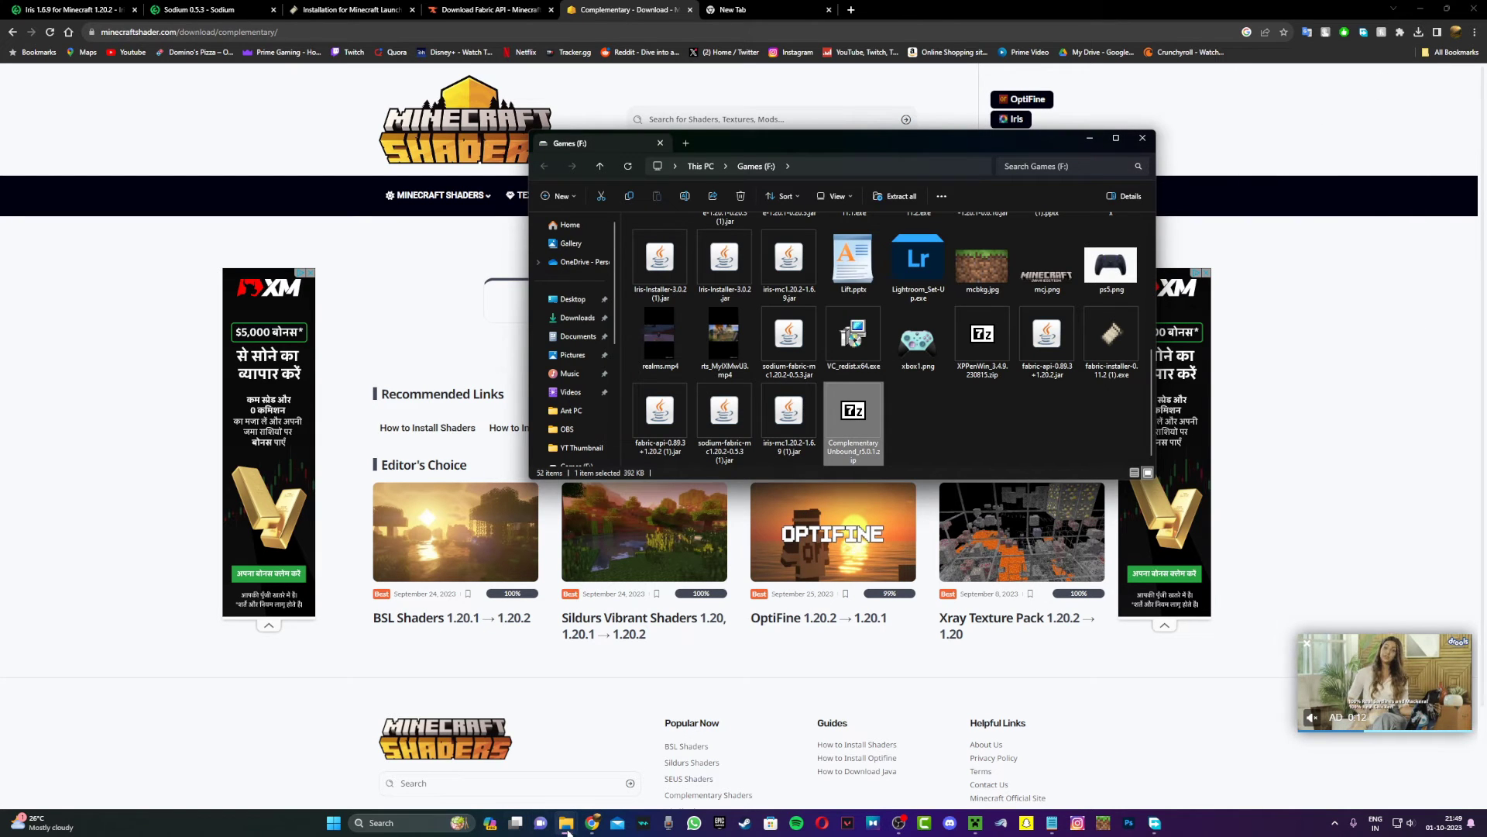
{"action": "mouse_move", "coordinate": [566, 823]}
{"action": "left_click", "coordinate": [574, 753]}
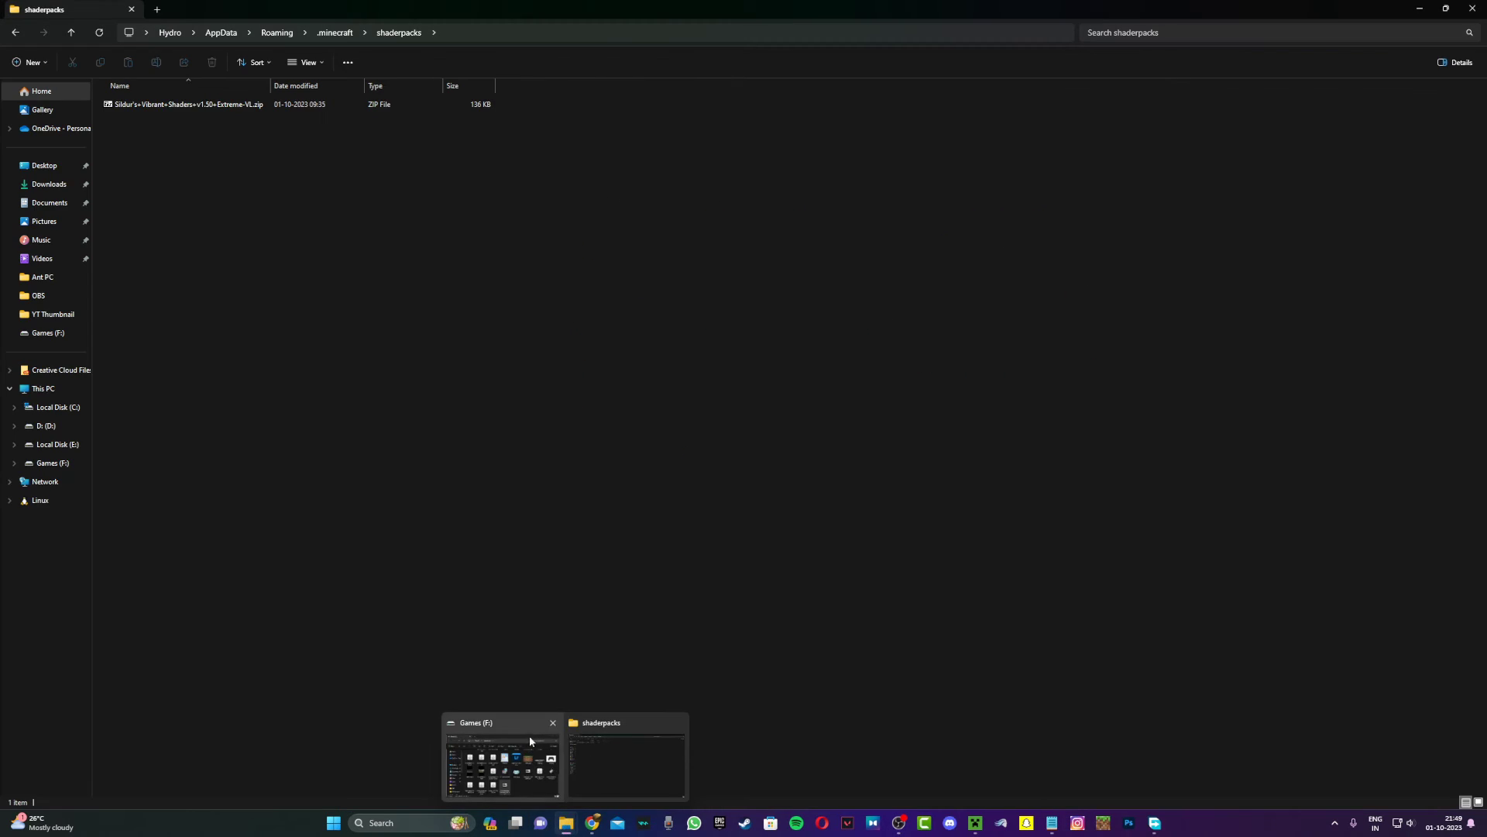
{"action": "left_click", "coordinate": [528, 736]}
{"action": "left_click_drag", "start_coordinate": [859, 441], "coordinate": [282, 279]}
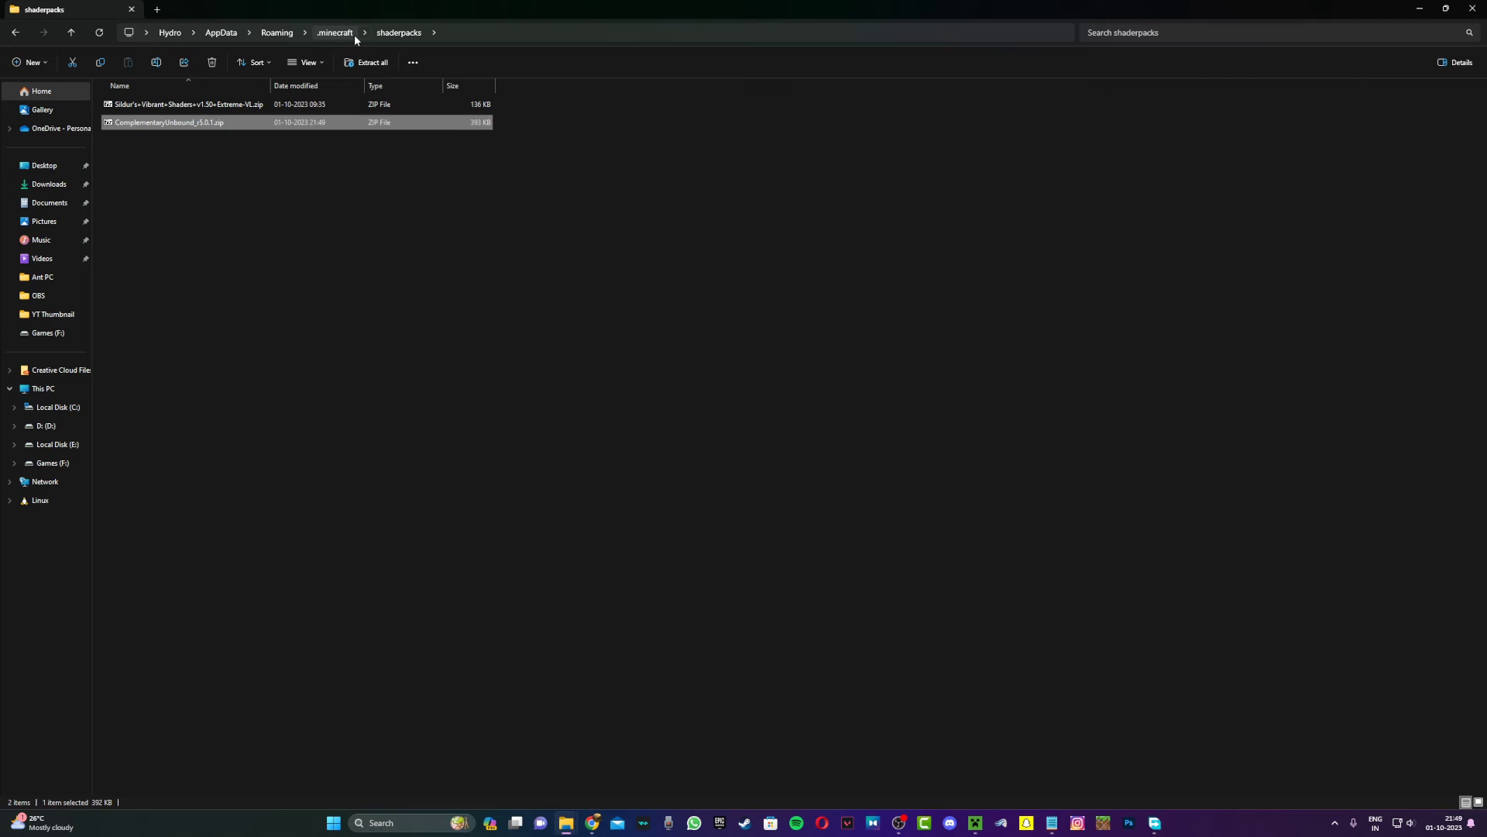
{"action": "mouse_move", "coordinate": [980, 820]}
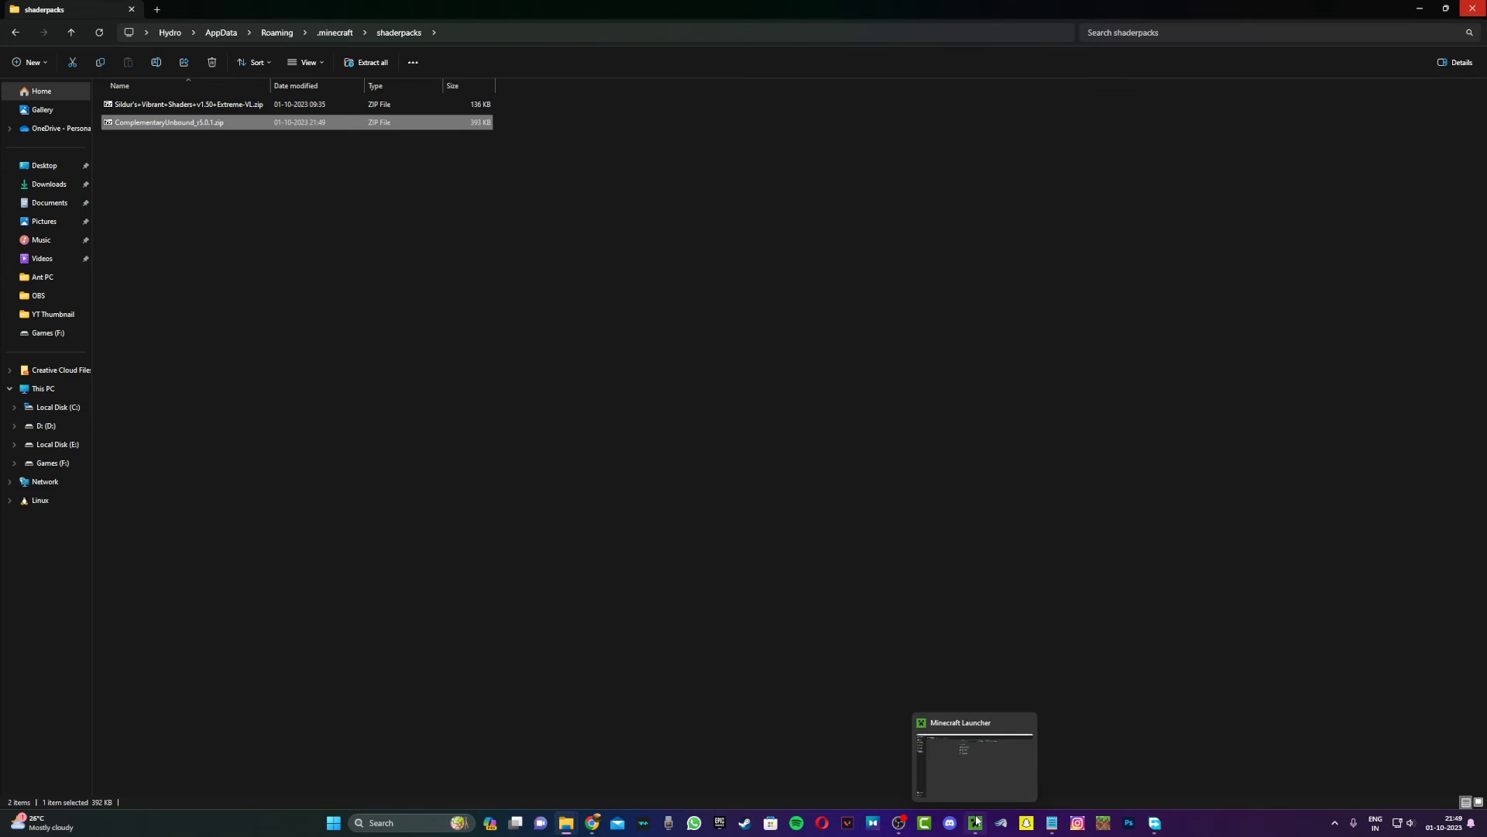
{"action": "left_click", "coordinate": [969, 756]}
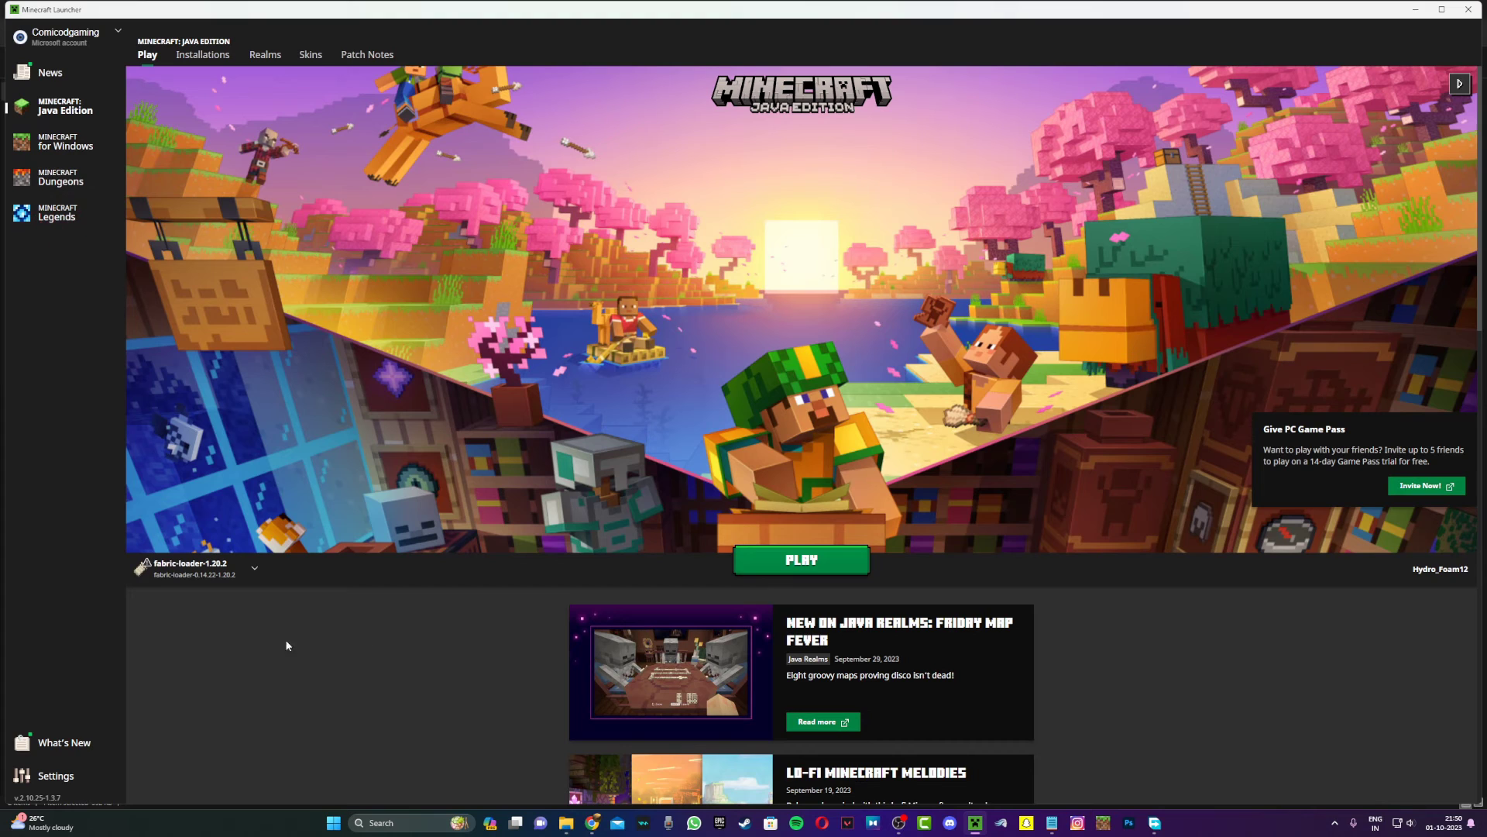
Select the fabric-loader-1.20.2 installation, press PLAY, and accept the modified-installation warning
{"action": "left_click", "coordinate": [198, 567]}
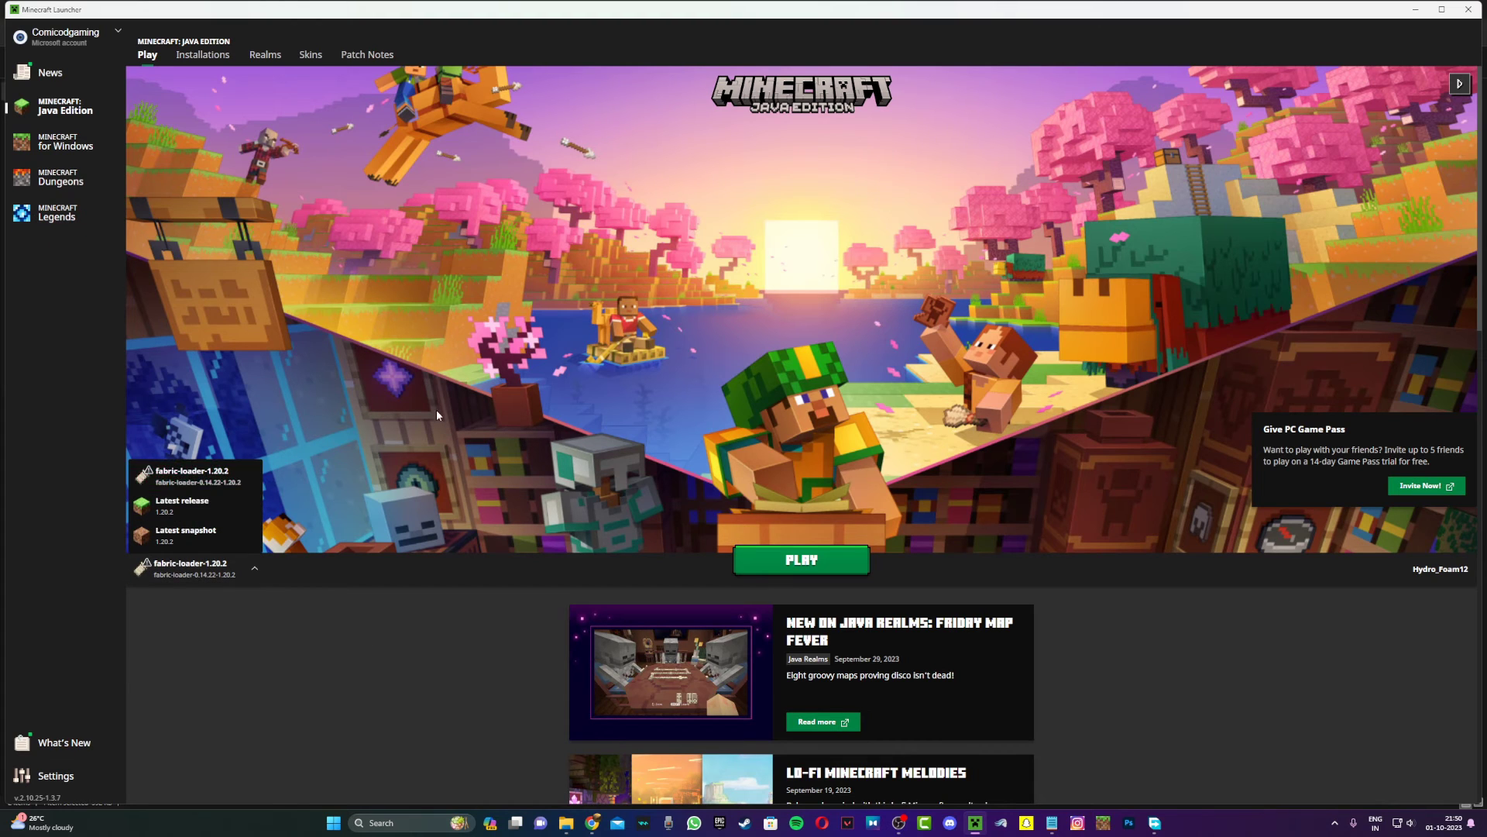
{"action": "left_click", "coordinate": [596, 421]}
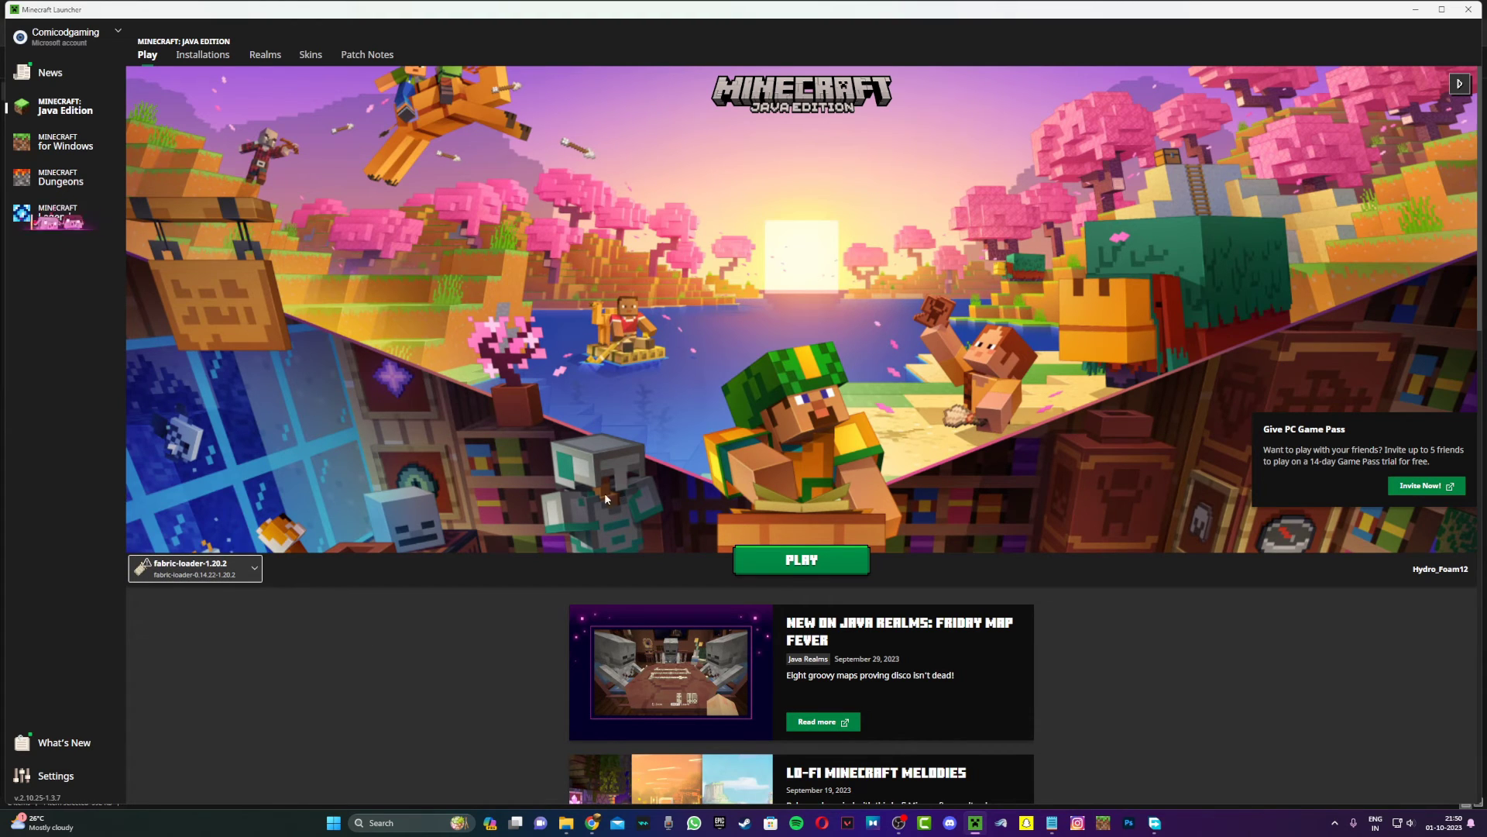
{"action": "left_click", "coordinate": [844, 553]}
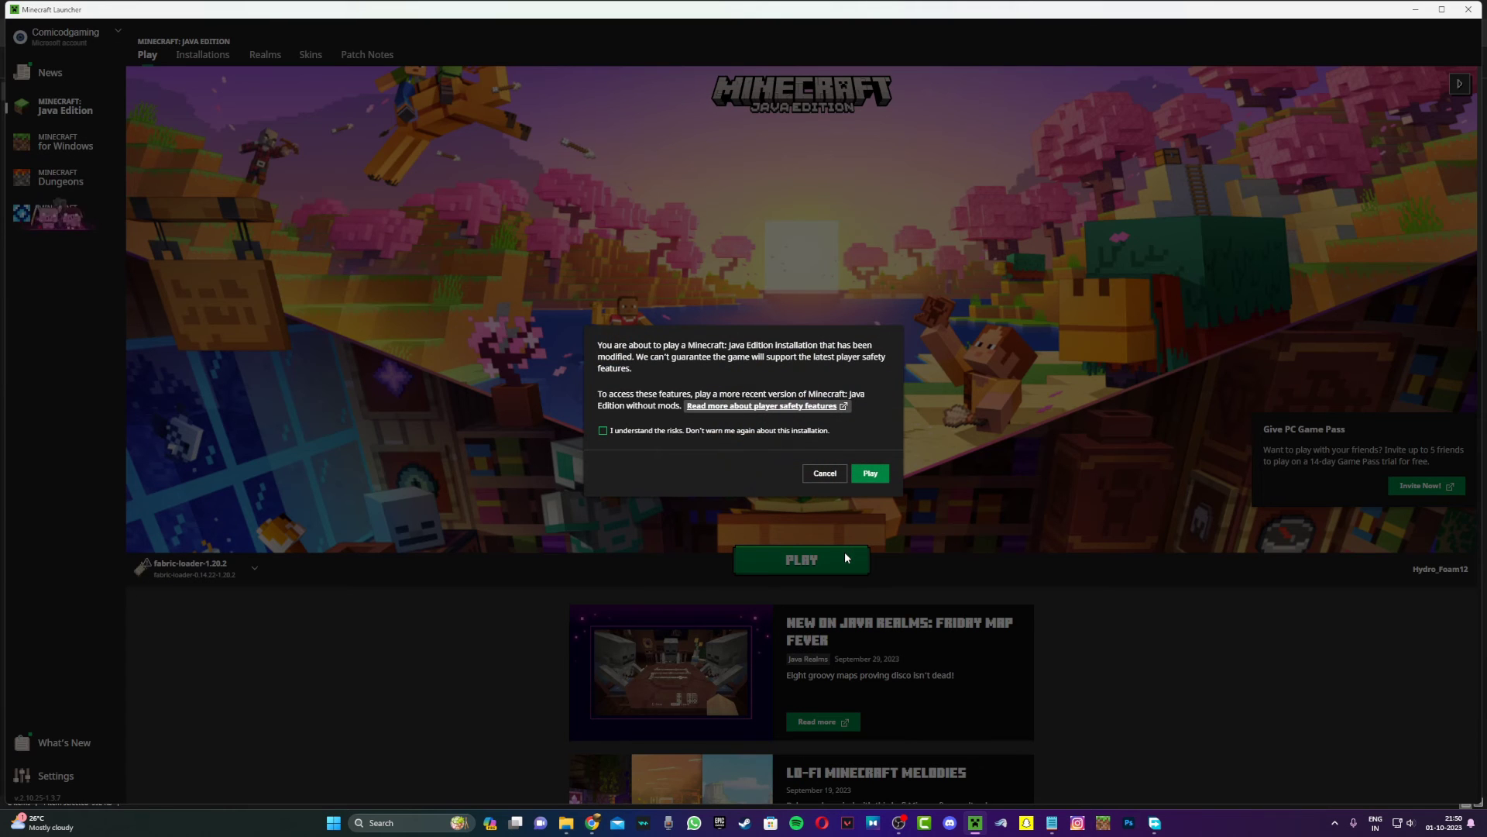
{"action": "left_click", "coordinate": [870, 473]}
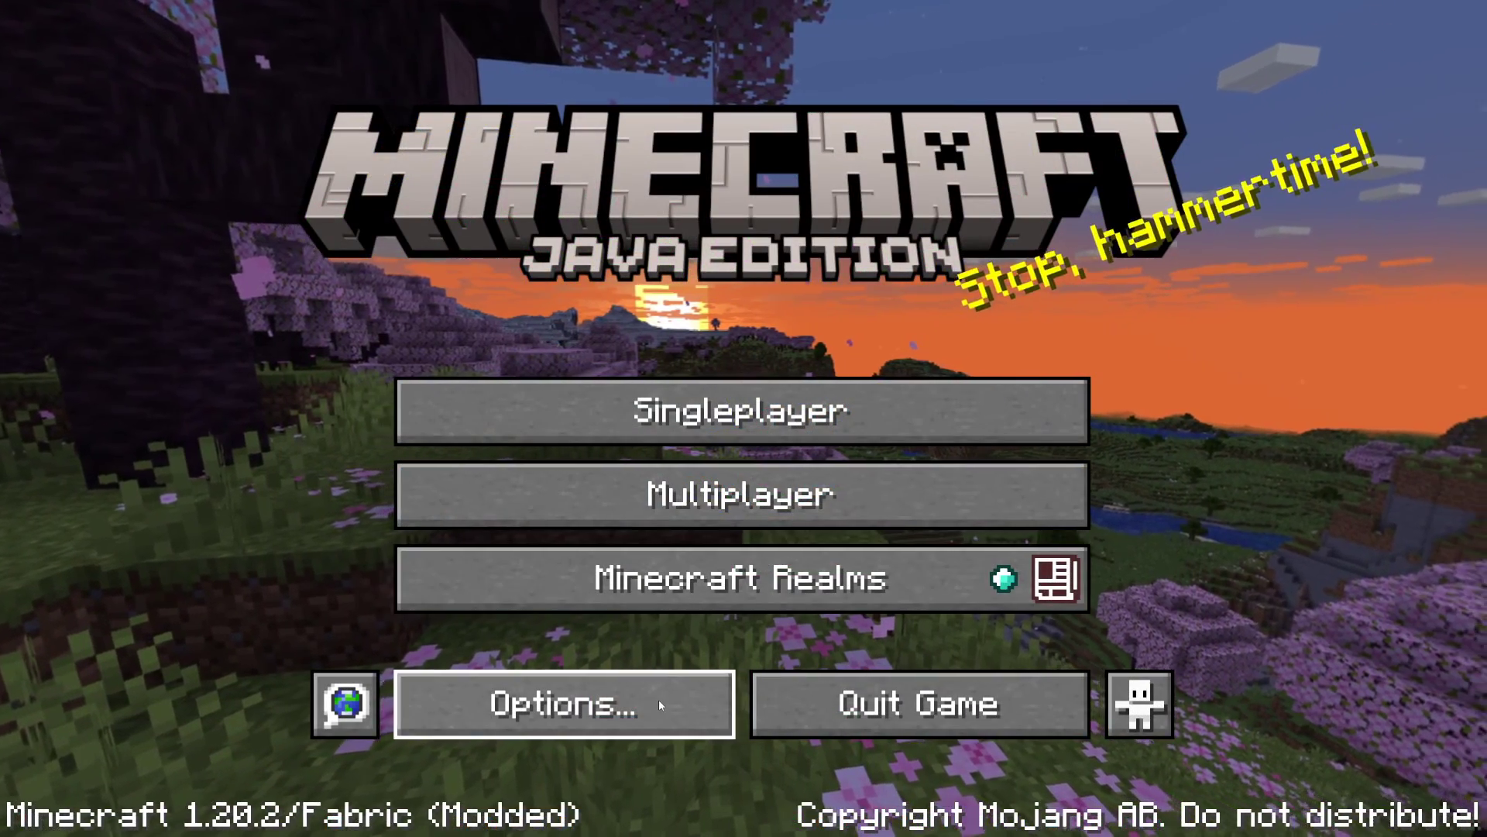
Choose ComplementaryUnbound_r5.0.1.zip under Options > Video Settings > Shader Packs
{"action": "left_click", "coordinate": [658, 699]}
{"action": "left_click", "coordinate": [355, 419]}
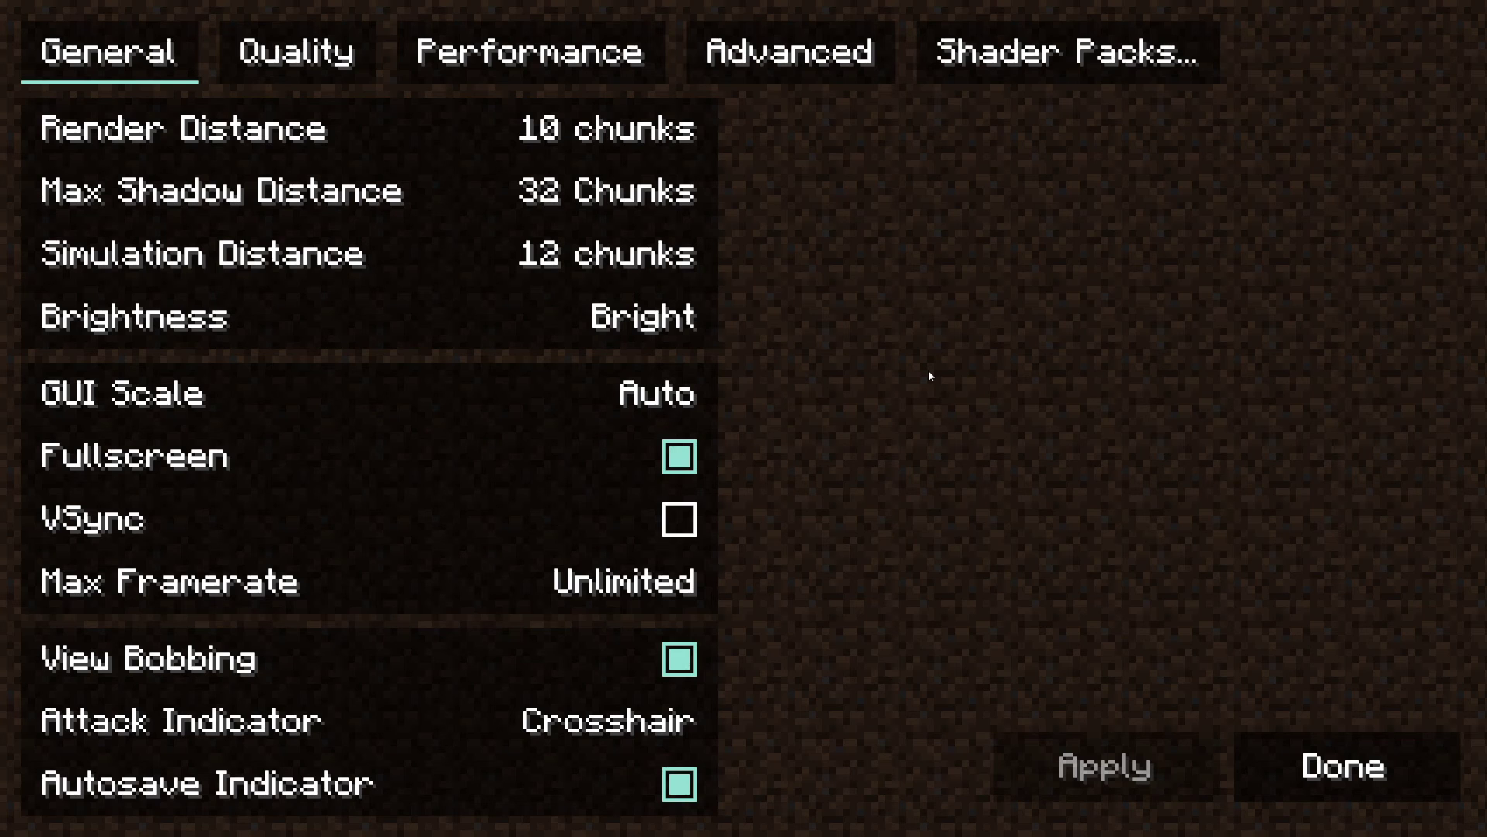
{"action": "left_click", "coordinate": [1025, 39]}
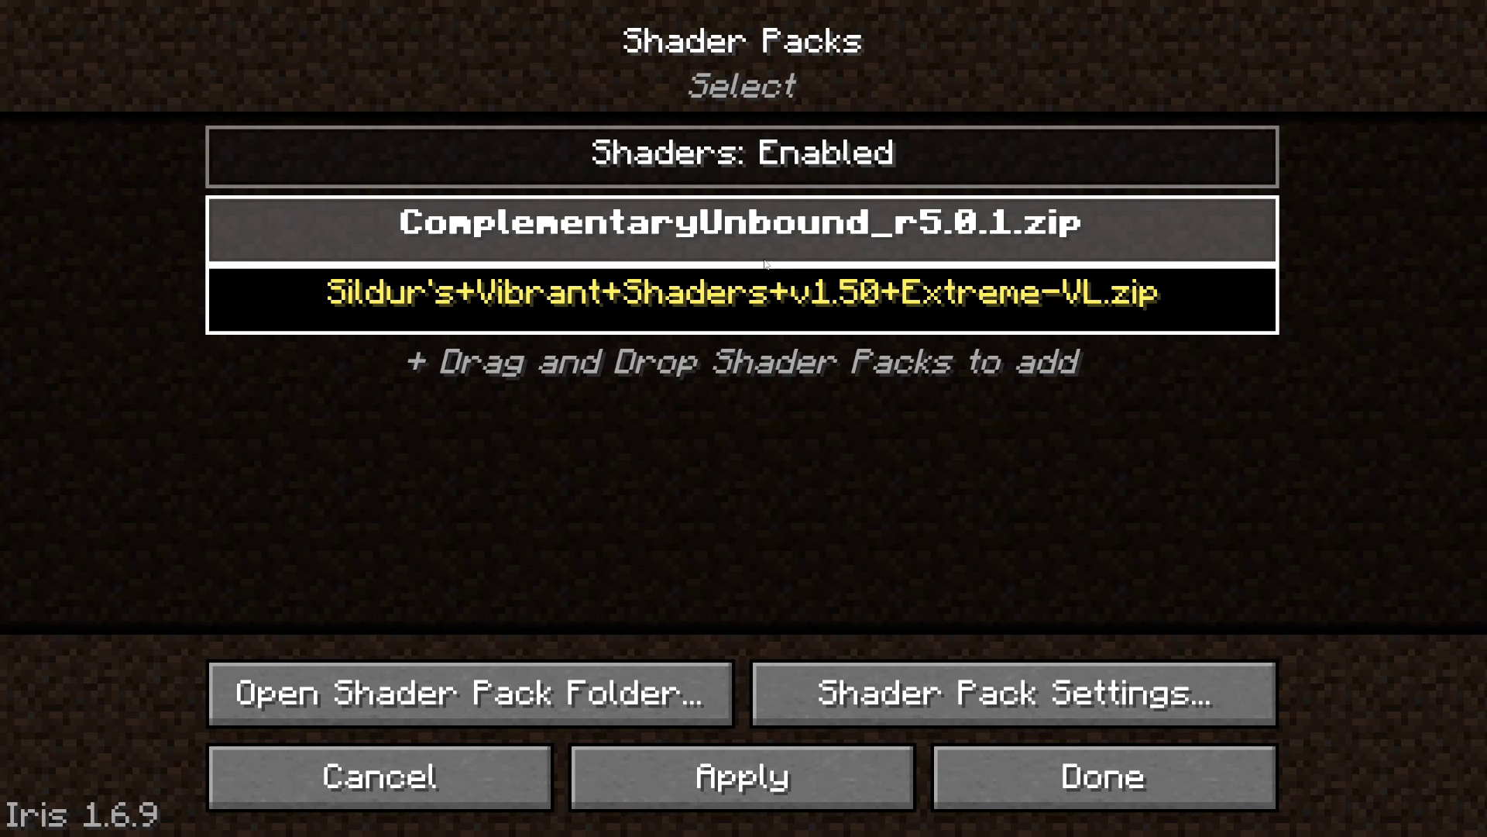
{"action": "left_click", "coordinate": [995, 781]}
Back out to the title screen and load the IRIS singleplayer world
{"action": "key", "text": "Escape"}
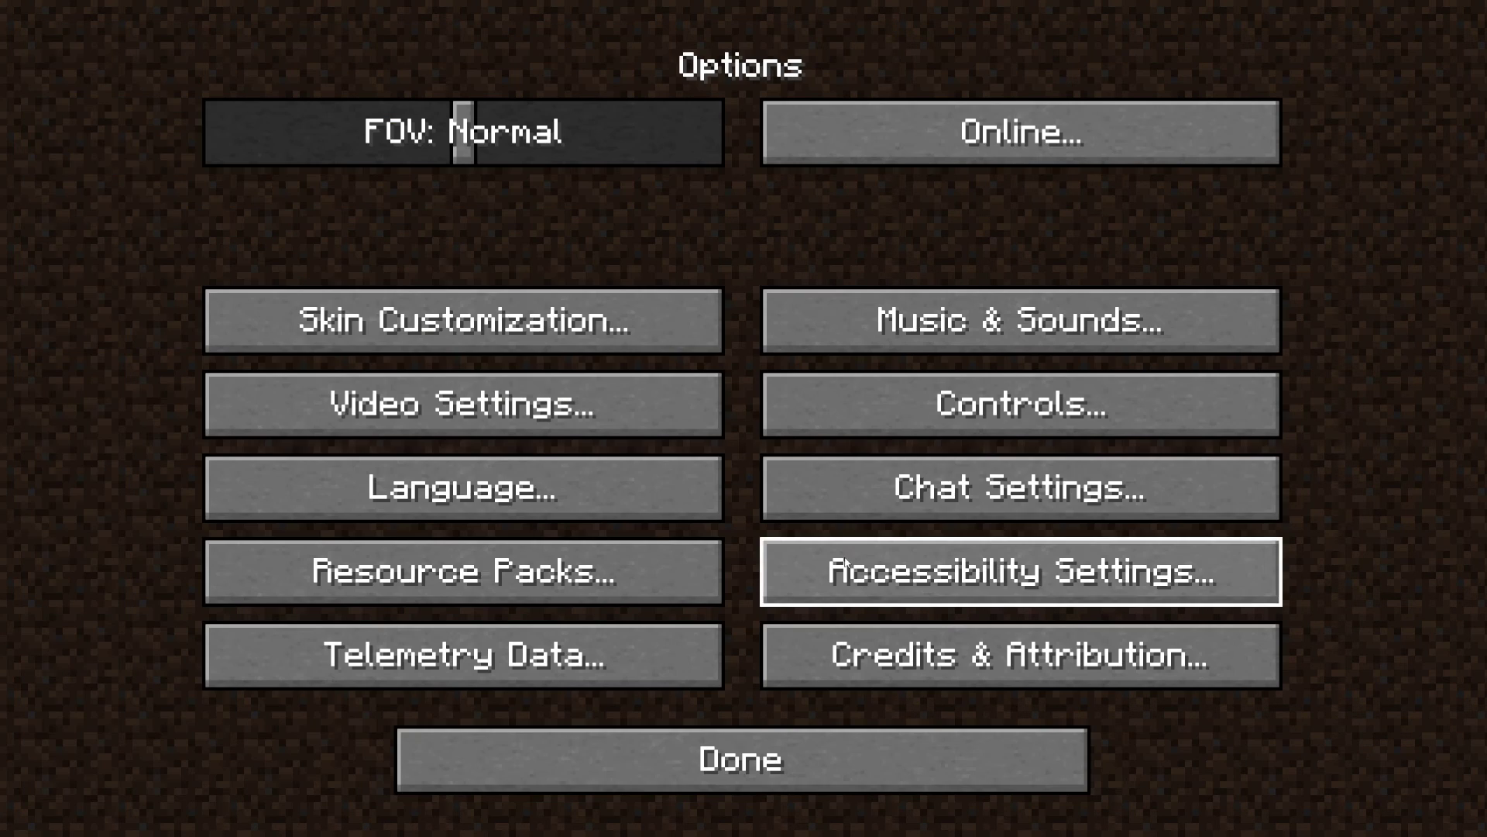
{"action": "key", "text": "Escape"}
{"action": "left_click", "coordinate": [699, 407]}
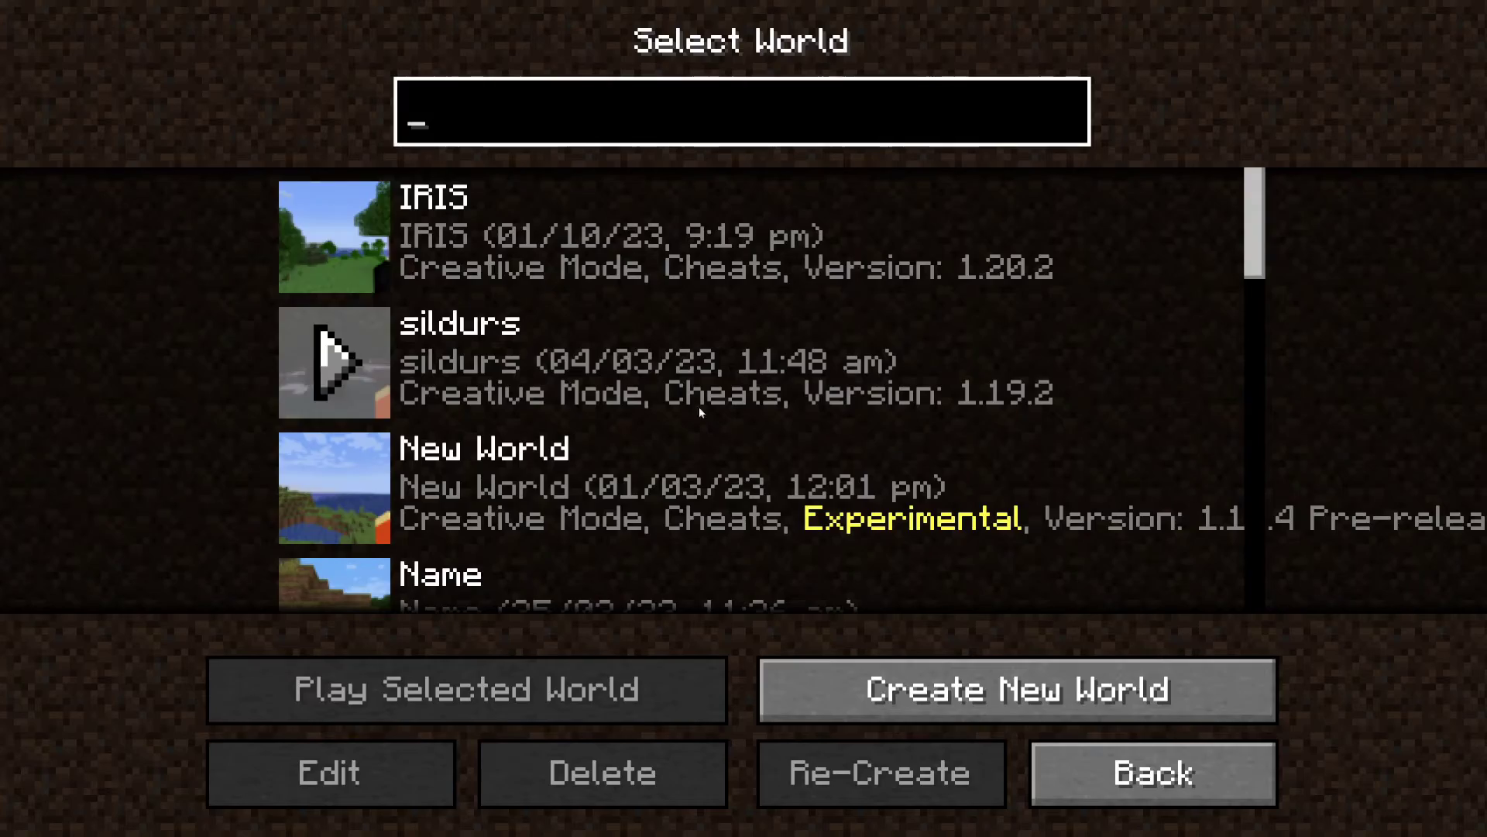
{"action": "left_click", "coordinate": [358, 220]}
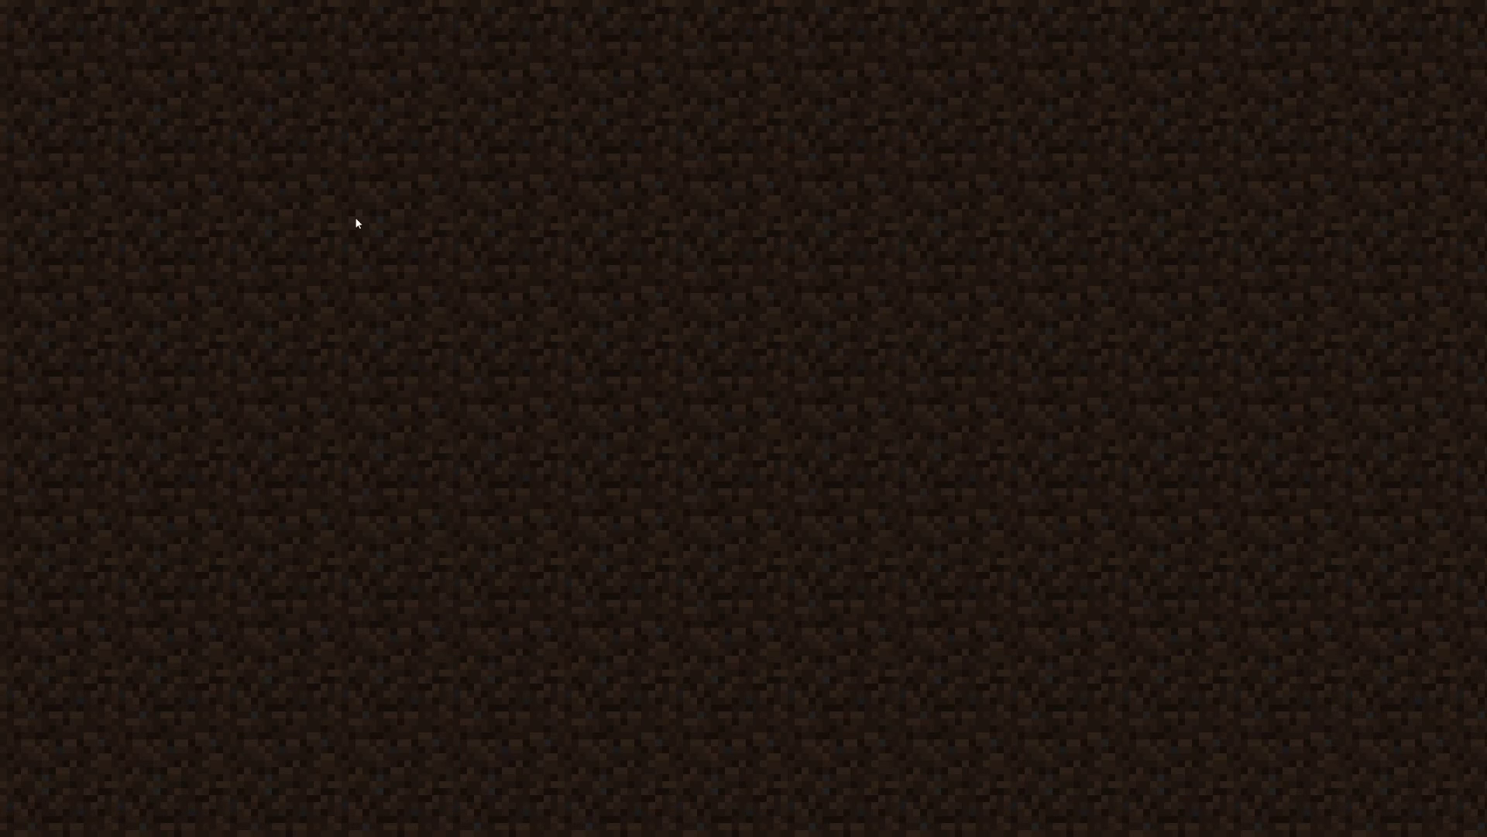